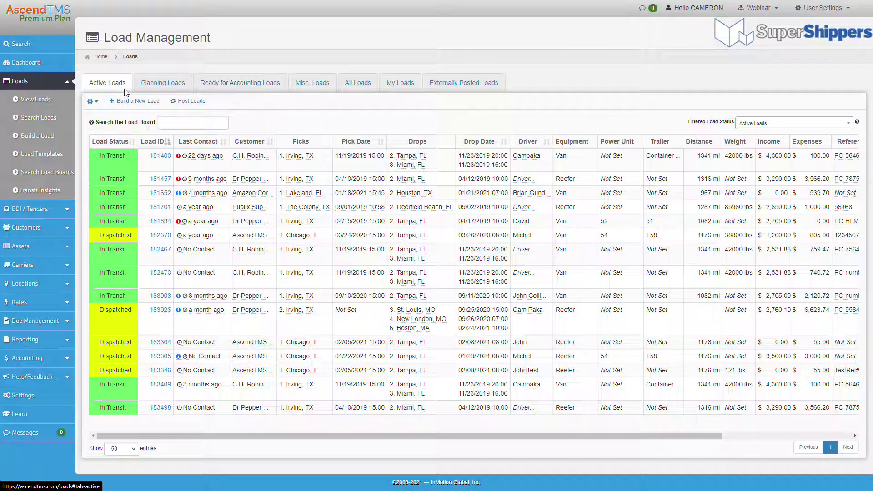
- Review the Planning, Ready for Accounting, Misc., All and My Loads lists, and return to the Active Loads
left_click(159, 84)
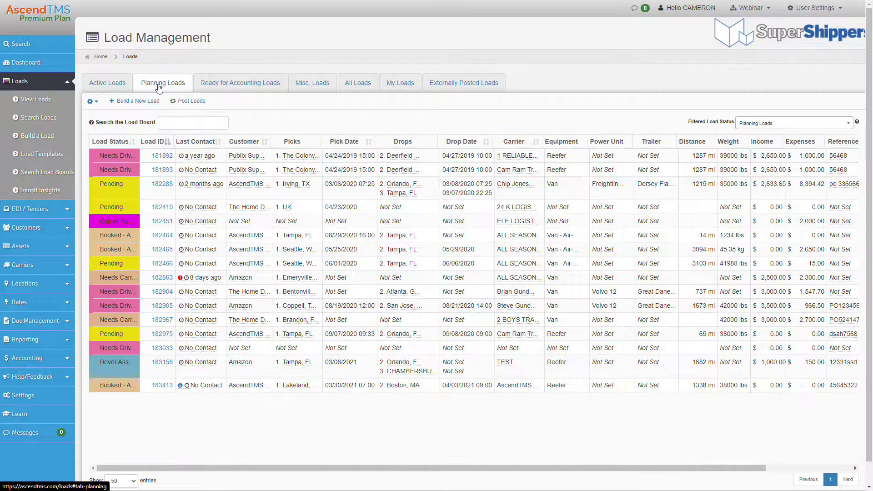
left_click(227, 83)
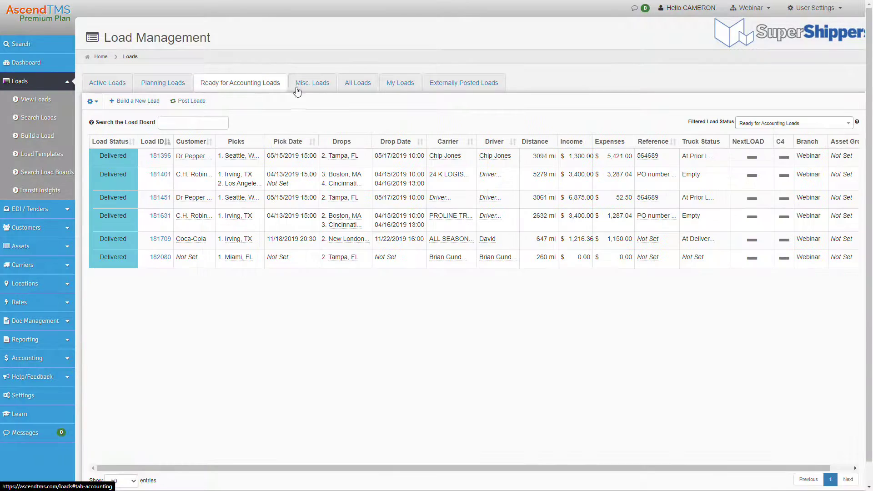
left_click(296, 88)
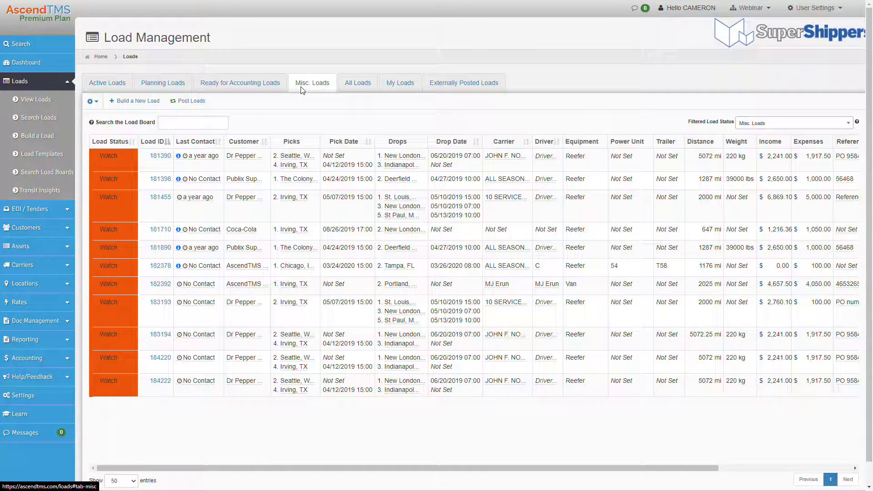
left_click(353, 81)
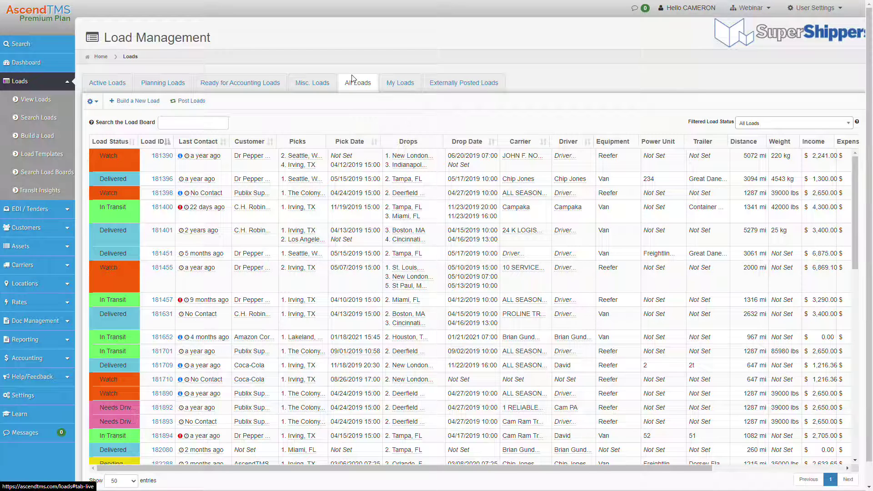
left_click(393, 82)
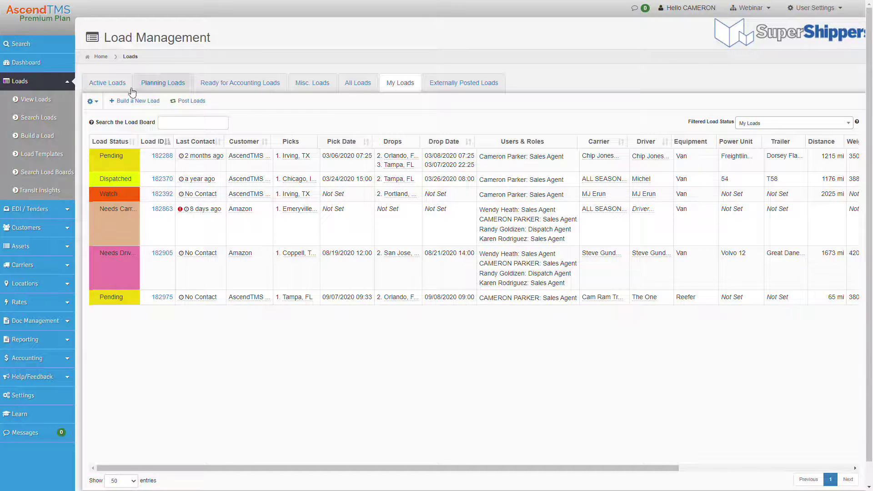
left_click(109, 84)
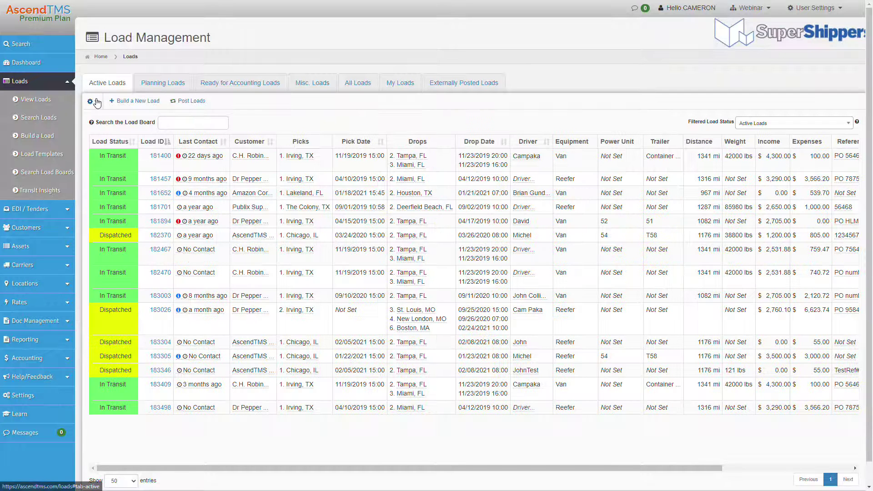
- Review the Load Status list that assigns each status to a load board grouping, and return to Load Management
left_click(96, 102)
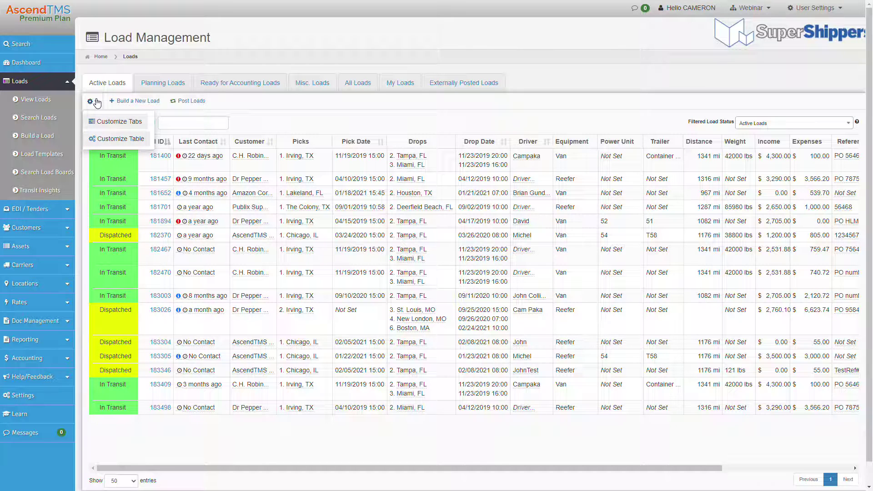
left_click(110, 121)
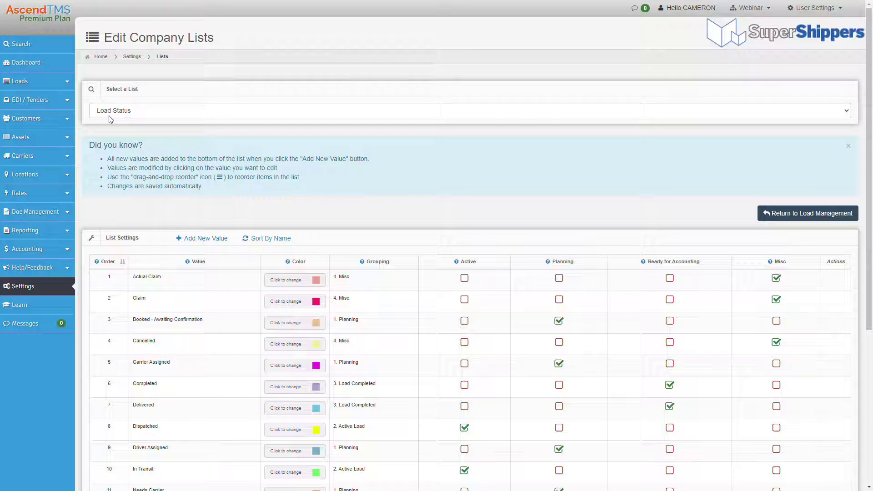
scroll(226, 190, "down", 3)
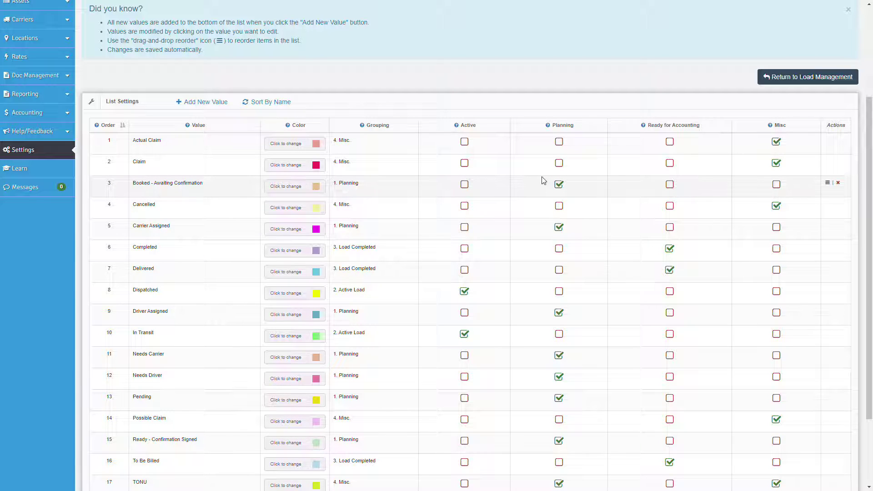
scroll(572, 218, "up", 3)
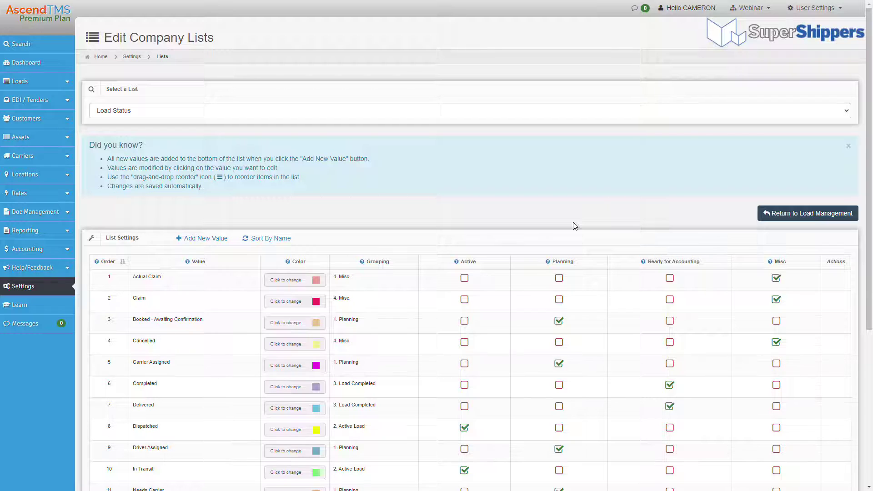
left_click(783, 219)
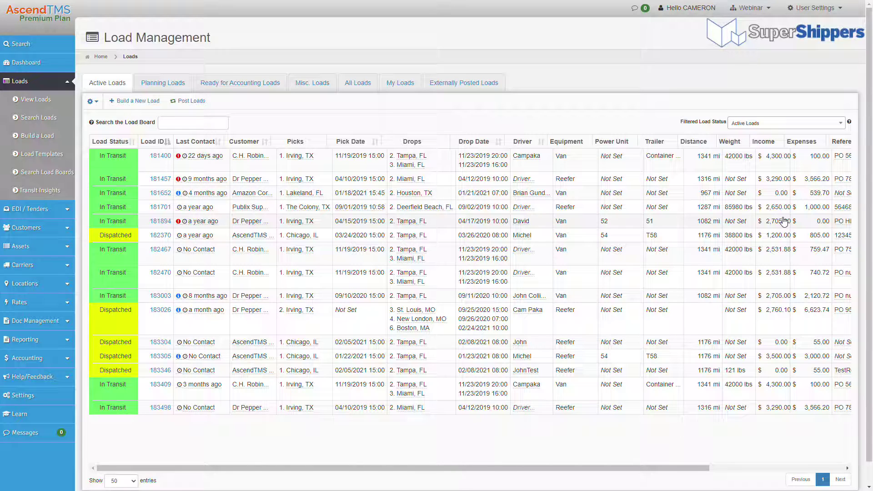
- Customize the Active Loads table so that the Load ID column comes before Load Status
left_click(92, 102)
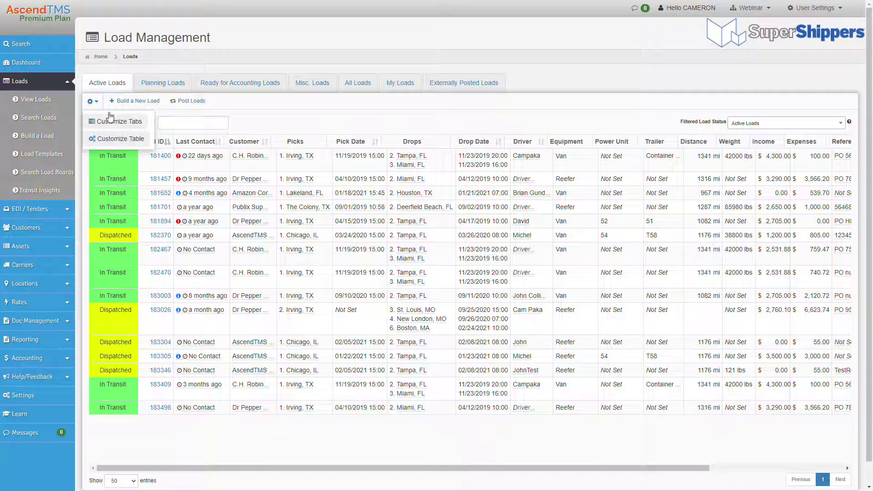
left_click(128, 140)
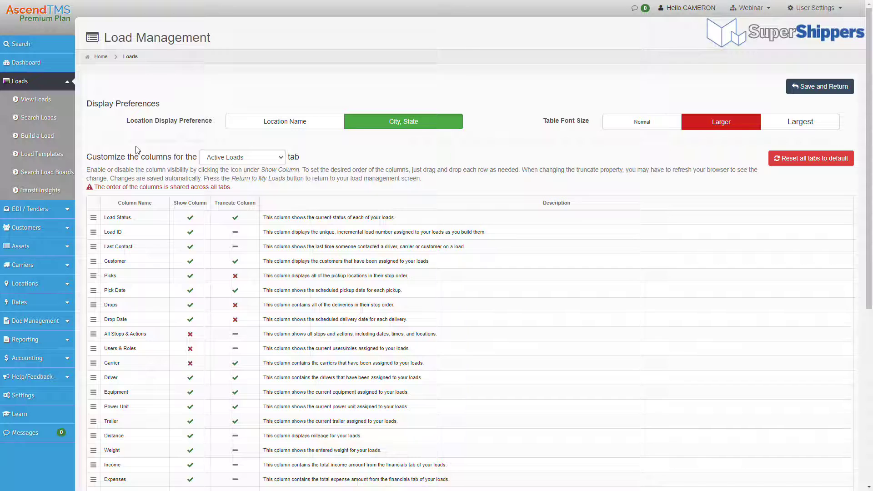
scroll(137, 150, "down", 3)
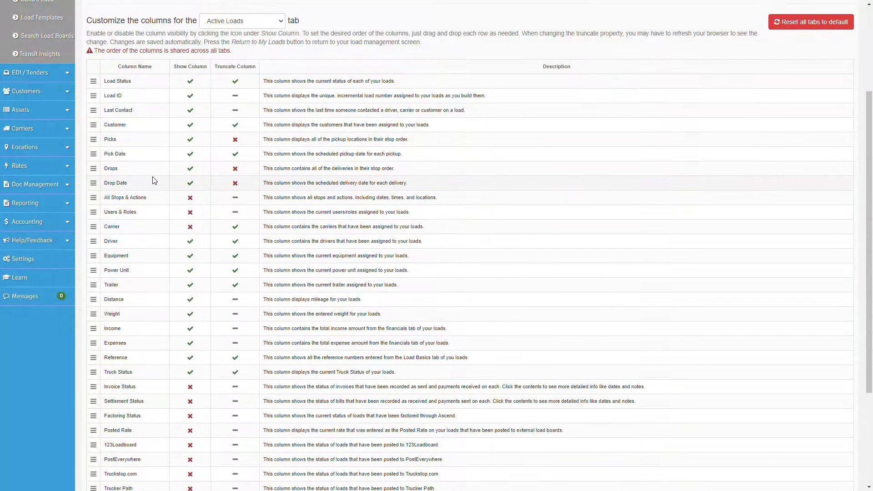
scroll(153, 181, "up", 1)
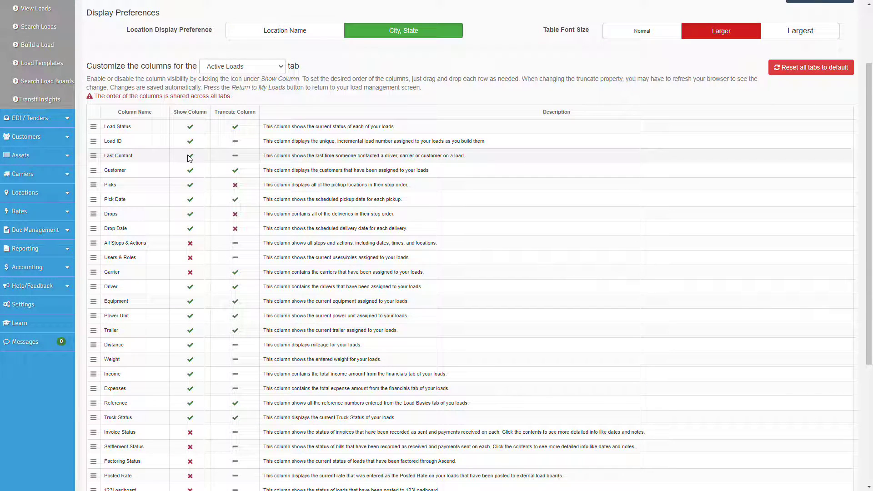
scroll(190, 159, "down", 1)
scroll(191, 162, "up", 1)
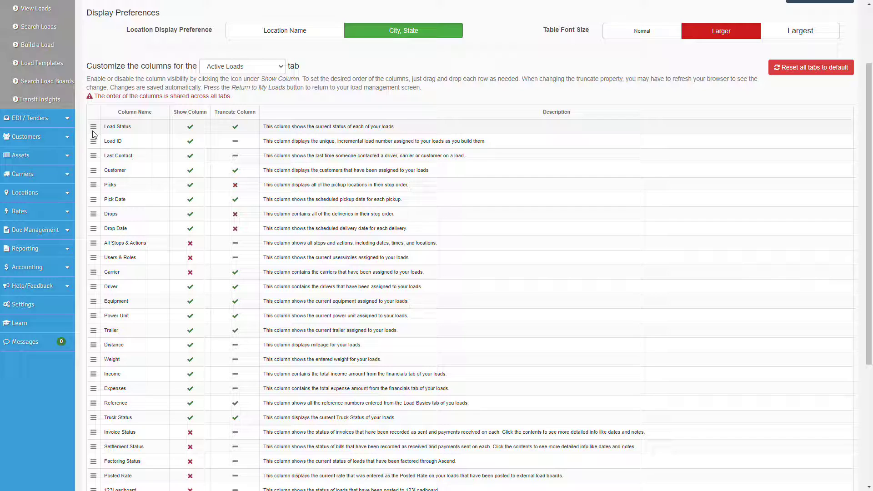
left_click_drag(93, 132, 141, 145)
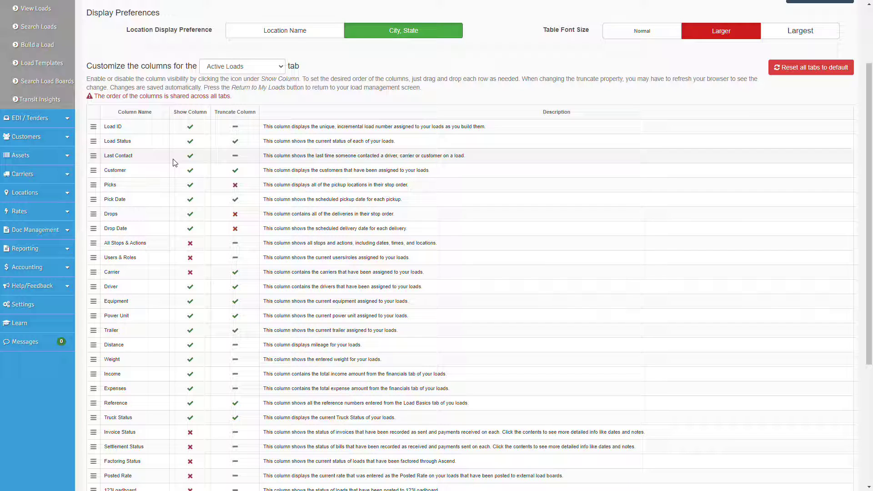
- Check which load lists have customizable columns, keep Active Loads selected, and save the table settings
scroll(176, 181, "down", 2)
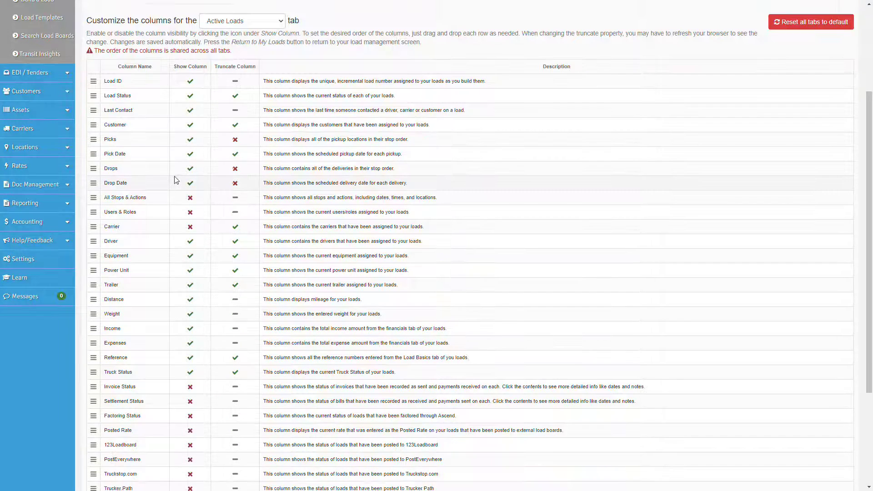
scroll(177, 181, "up", 4)
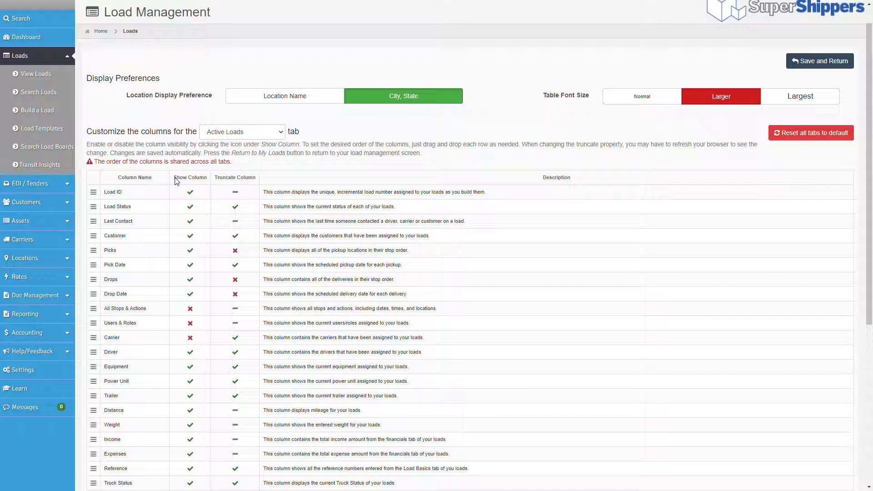
left_click(236, 132)
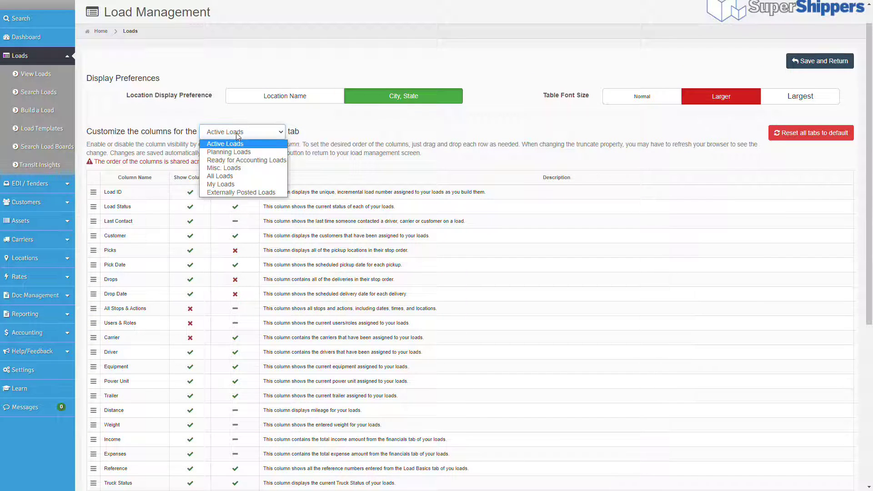
left_click(364, 141)
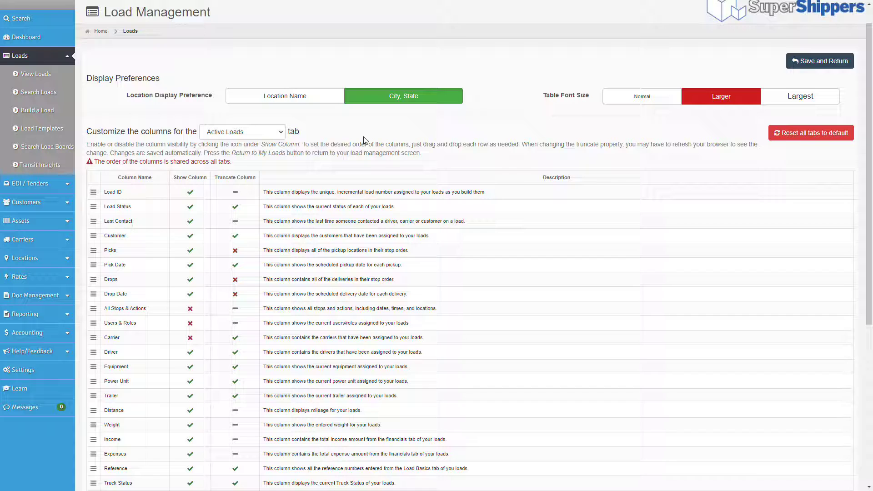
left_click(814, 62)
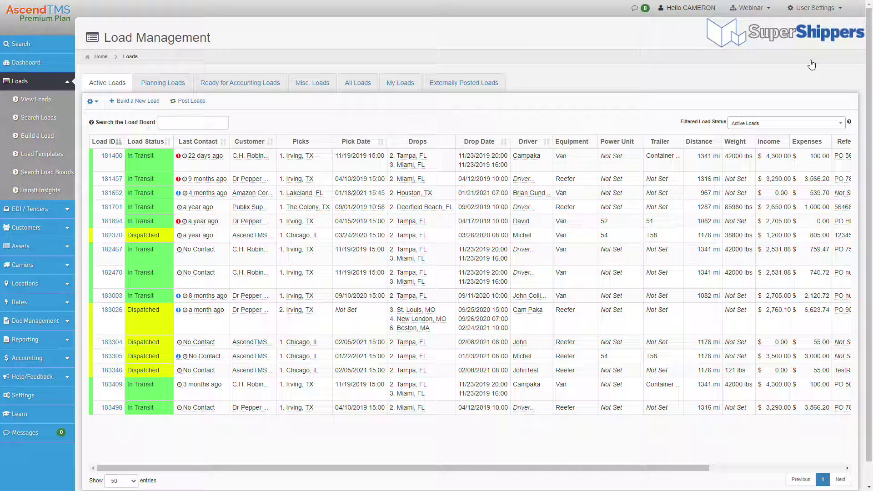
- Search the load board for the driver's first name in Active Loads and All Loads, and clear the search
left_click(189, 119)
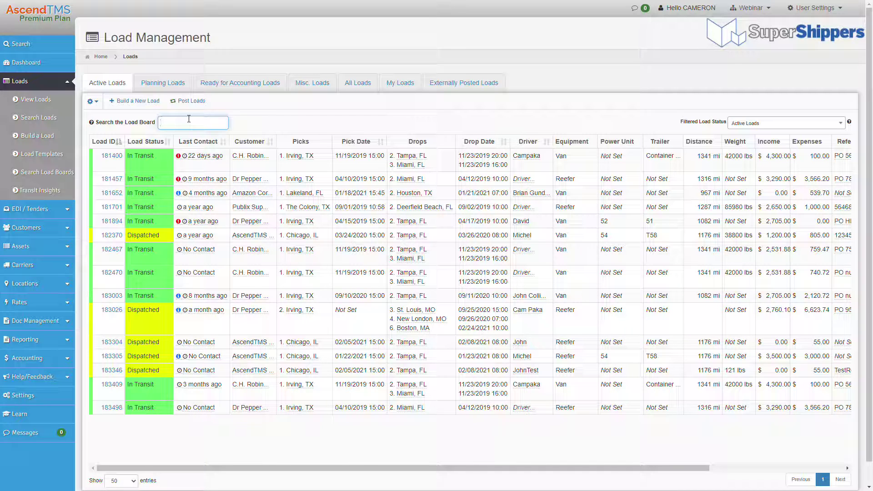
type("david")
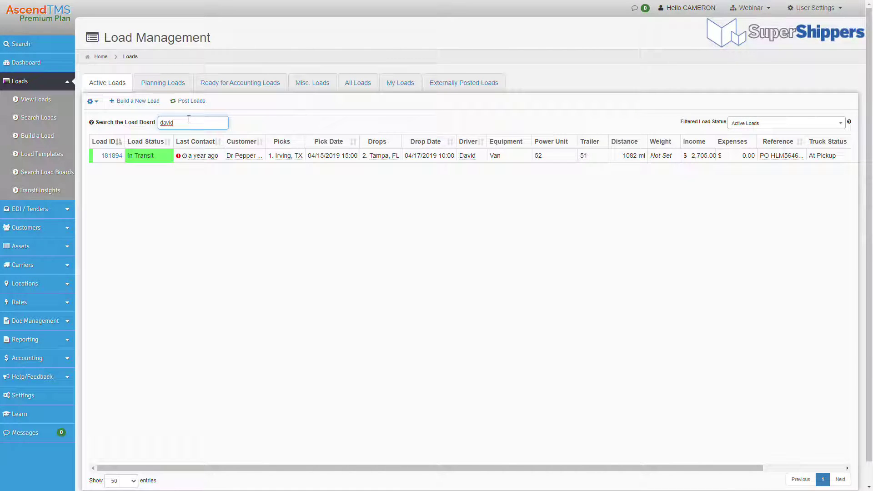
left_click(355, 84)
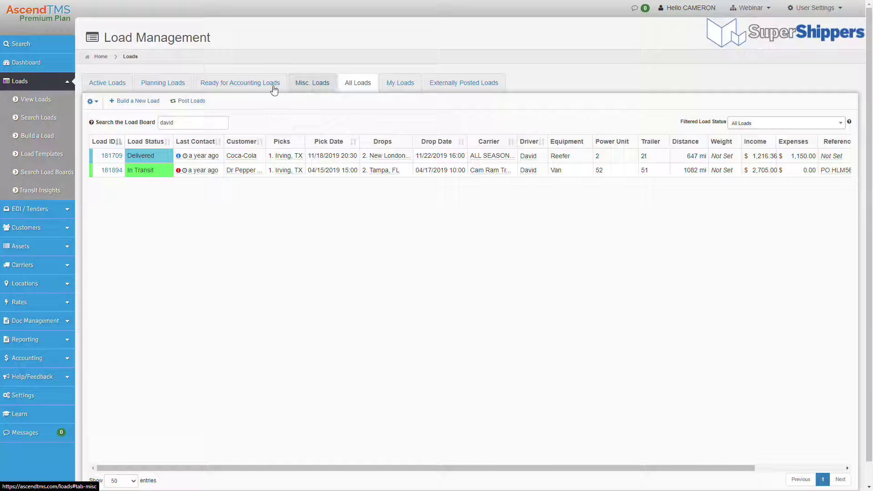
left_click(108, 83)
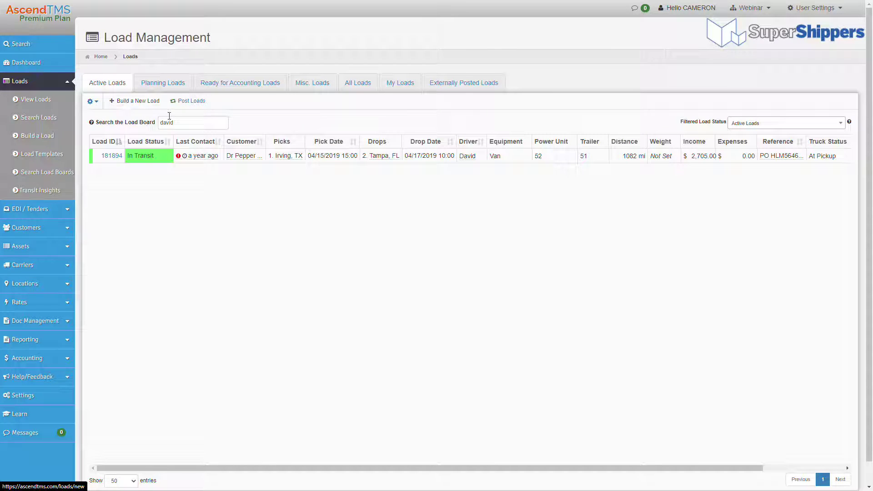
left_click_drag(187, 120, 98, 122)
key("BackSpace")
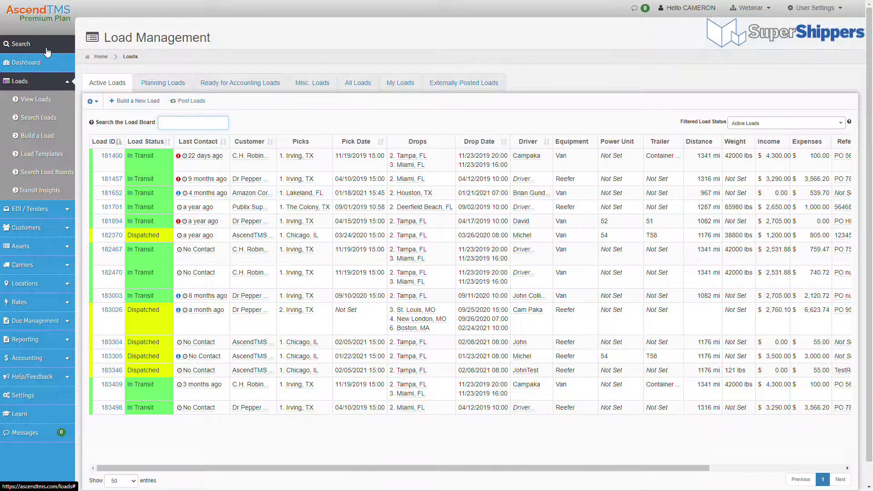
- Look up 100 in the Universal Search and close the search without opening a result
left_click(48, 51)
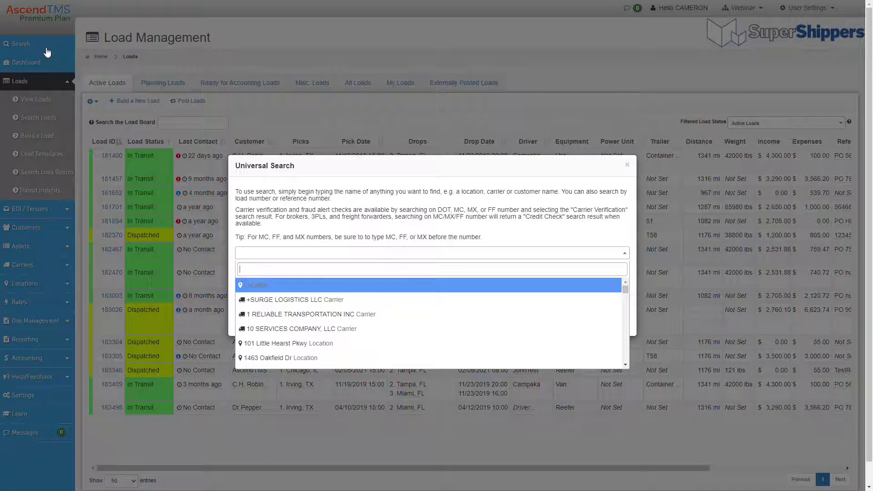
type("100")
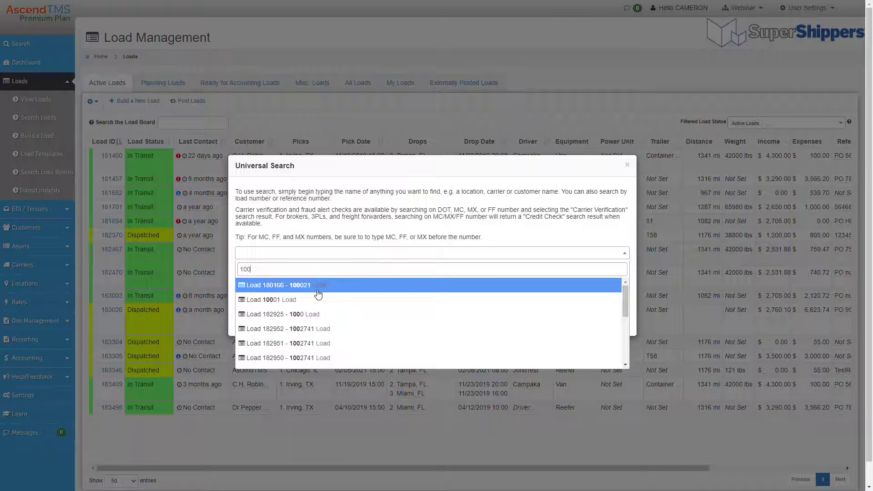
left_click(387, 121)
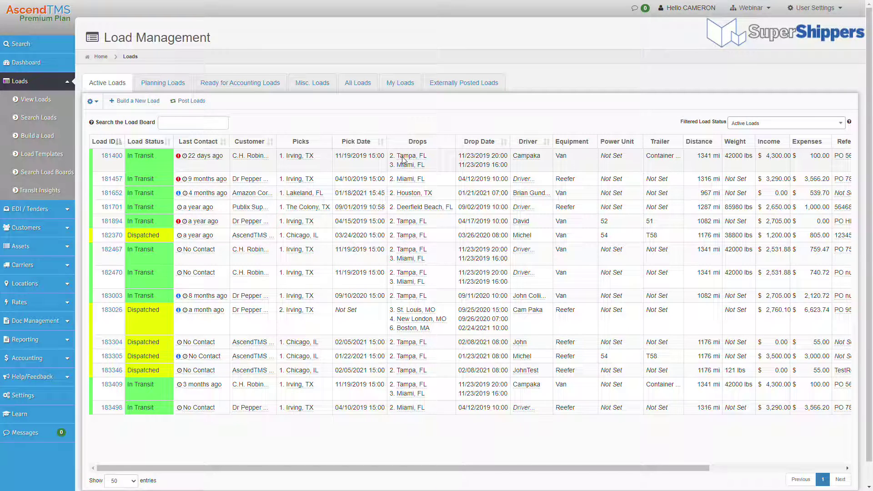
- View drop, driver, pickup and last-contact details of the active loads, and open the shortcuts of the first load
mouse_move(405, 160)
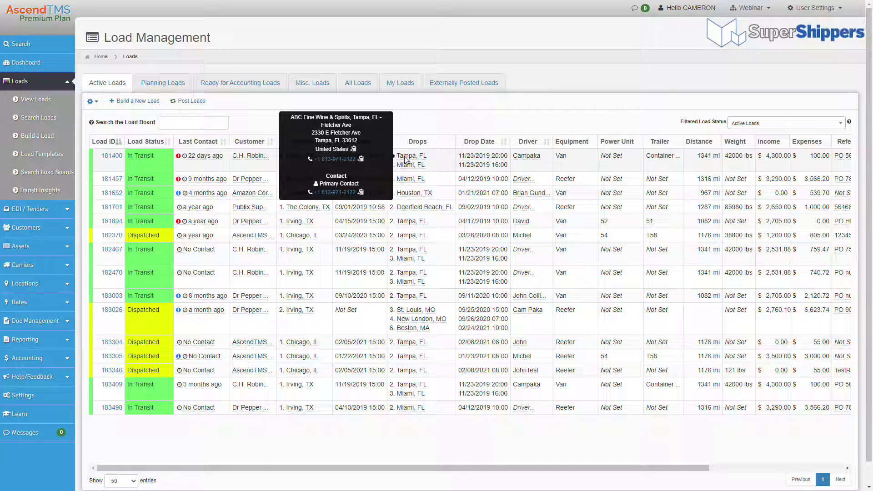
mouse_move(529, 157)
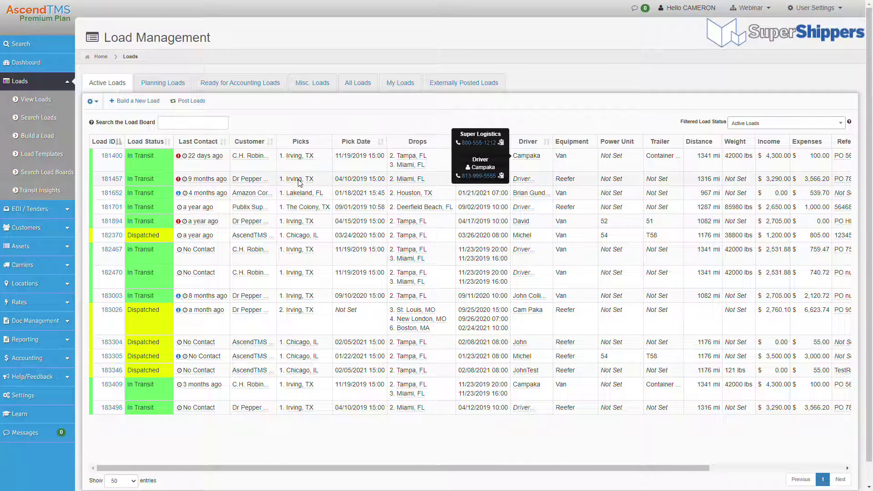
mouse_move(302, 183)
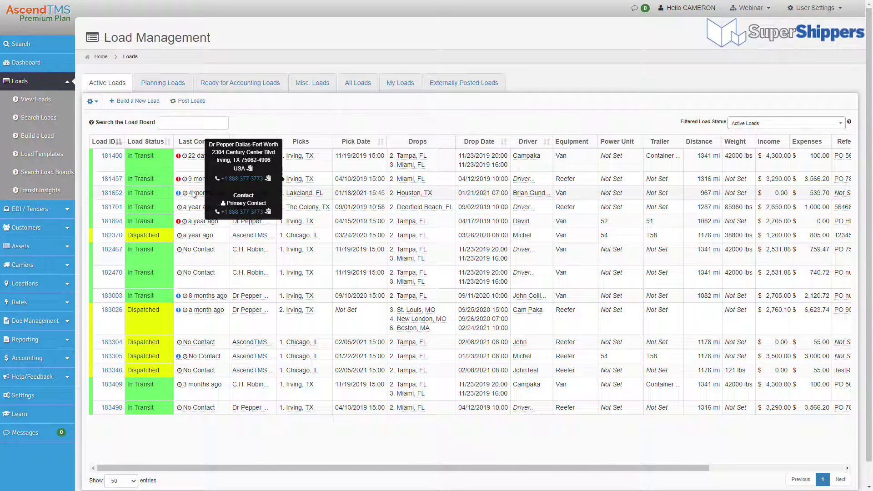
mouse_move(194, 195)
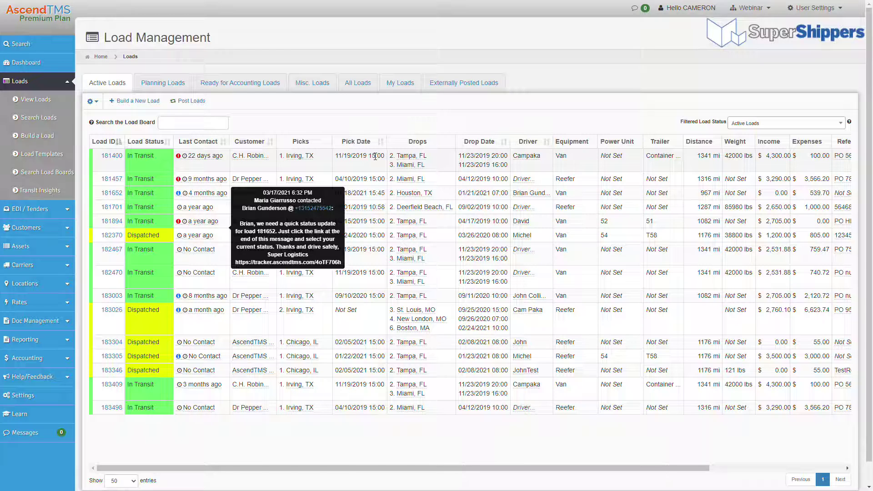
left_click(434, 163)
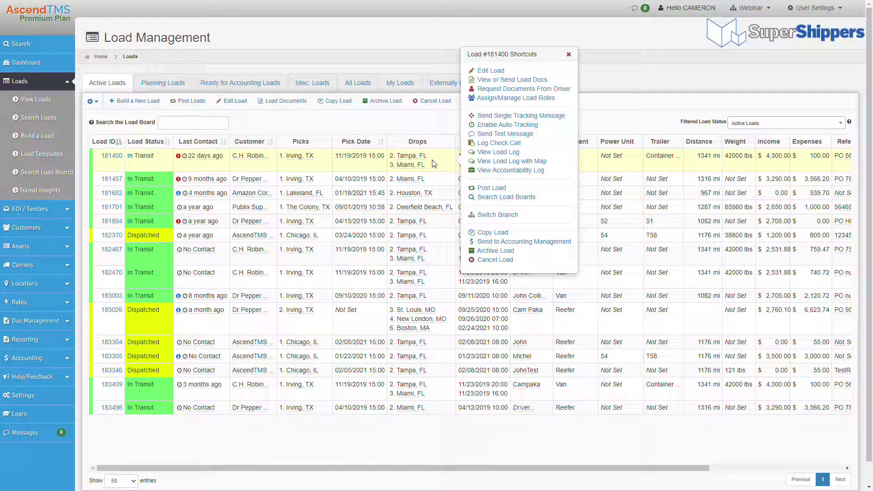
- Review the first load's check call form, try "hou" as the current truck location, and close the form without logging a call
left_click(499, 143)
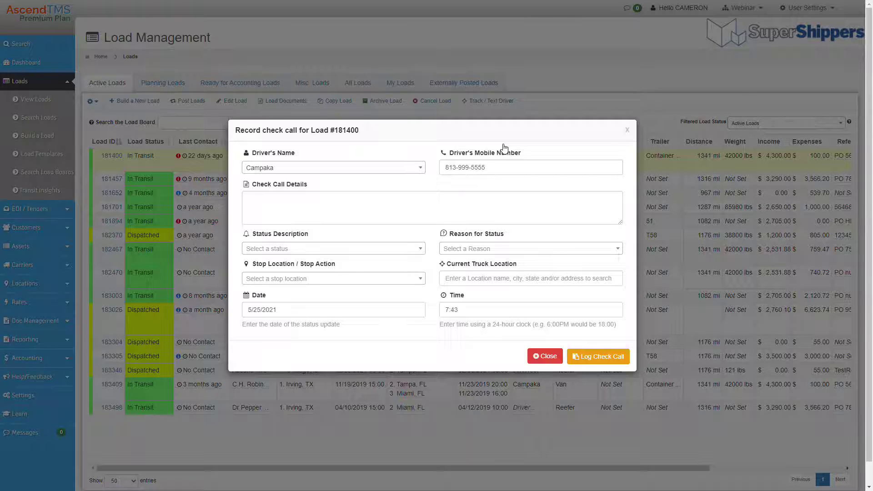
left_click(364, 212)
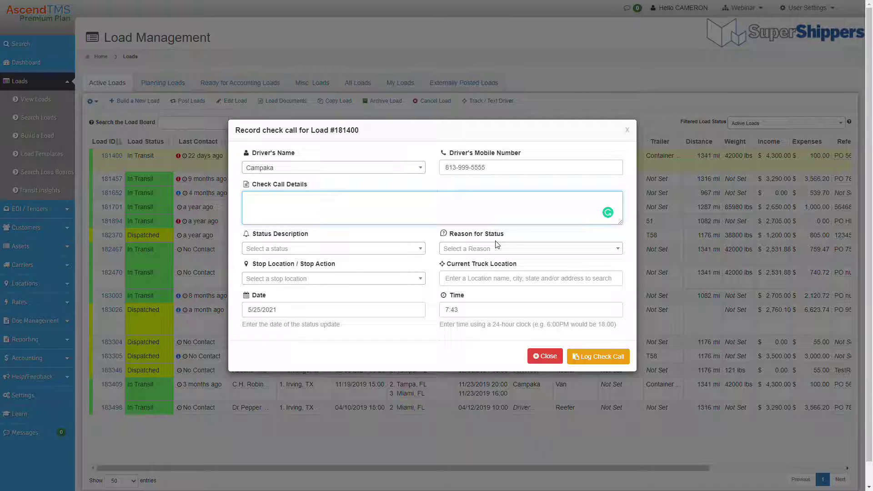
left_click(402, 281)
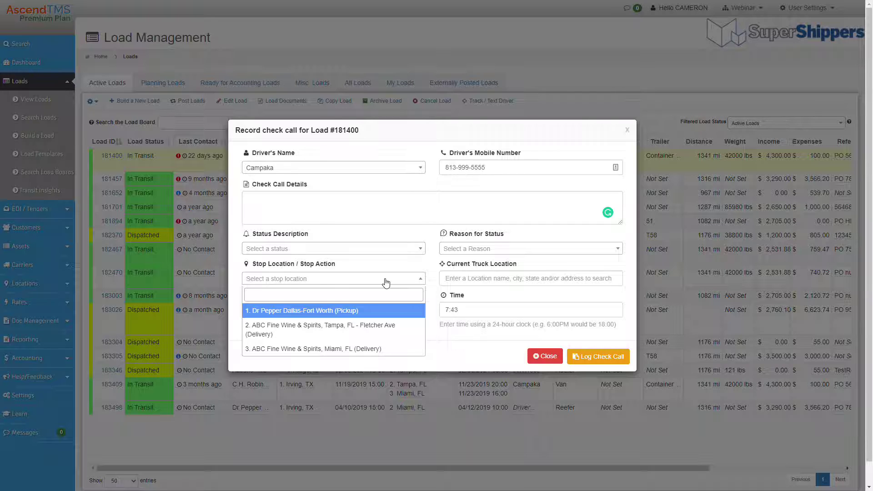
left_click(468, 280)
type("hou")
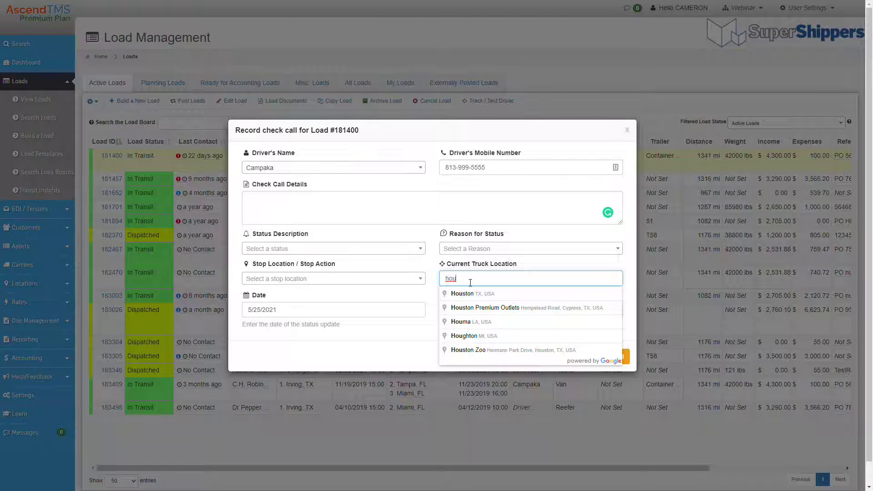
left_click(449, 213)
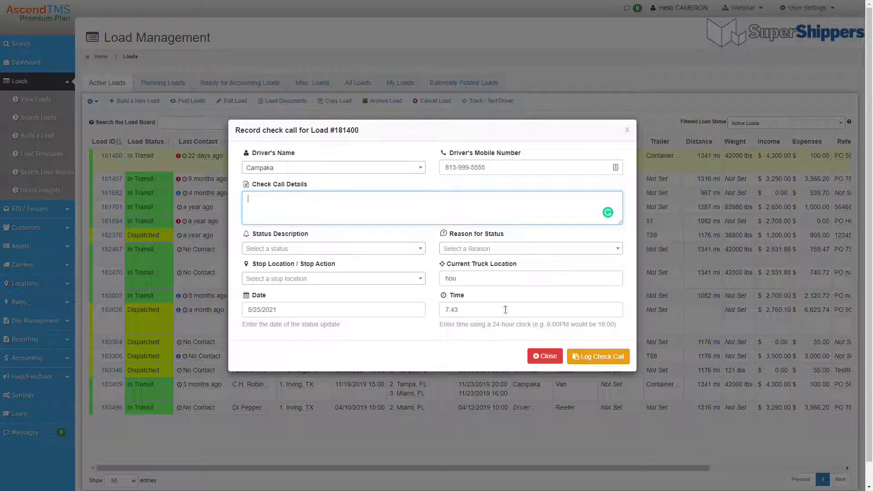
left_click(599, 358)
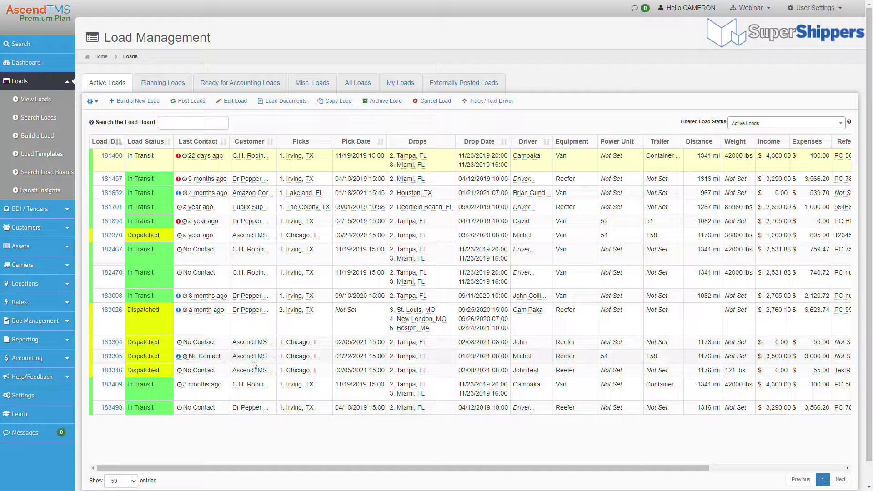
- View the first load's shortcuts, look over the integrated load board search page, and return to the load list
left_click(369, 169)
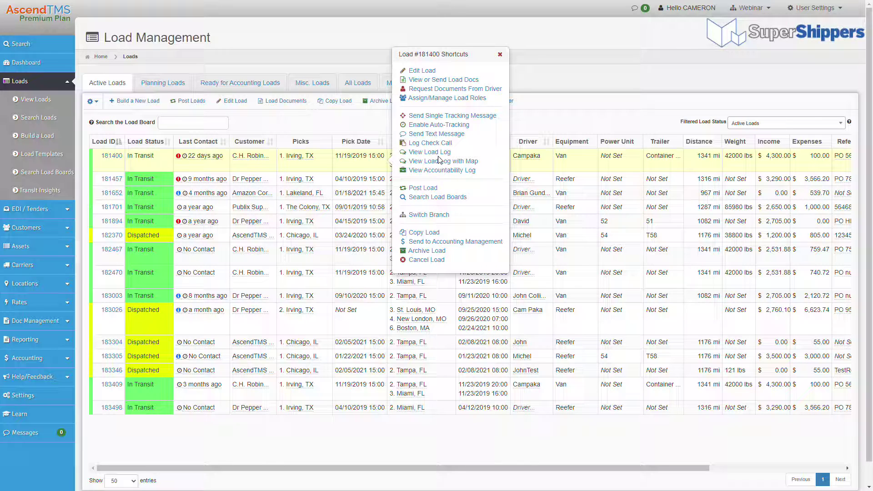
left_click(500, 56)
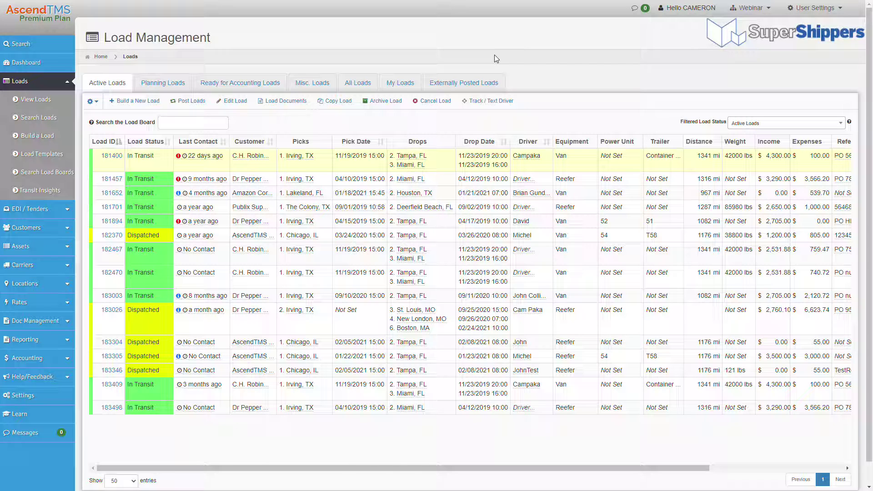
left_click(60, 172)
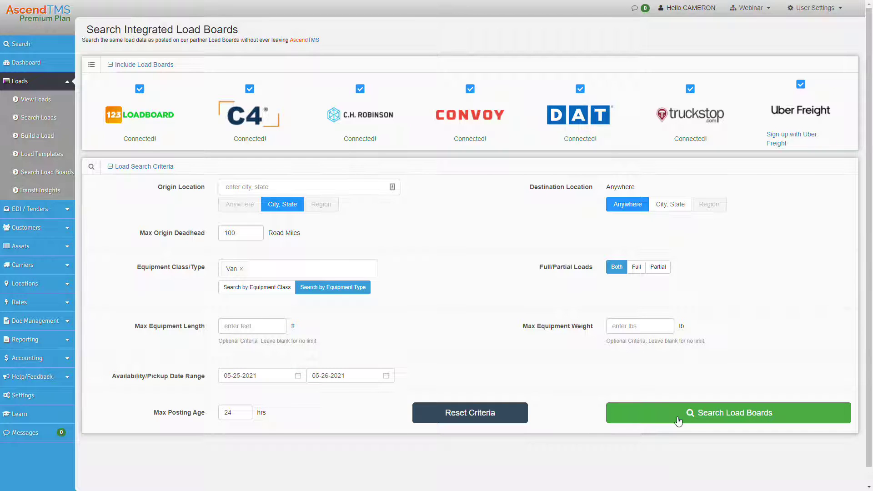
left_click(41, 103)
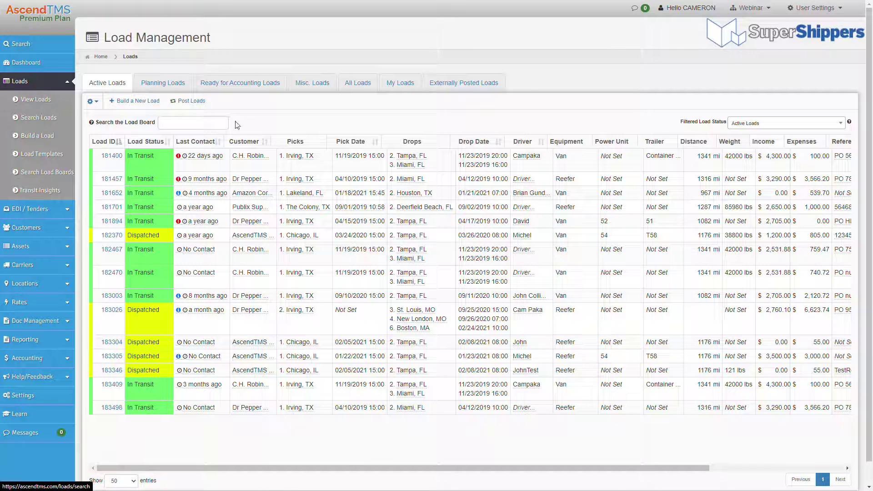
- Open the load board search from the shortcuts of the dispatched load ending in Boston, MA, and return to the load list
left_click(354, 161)
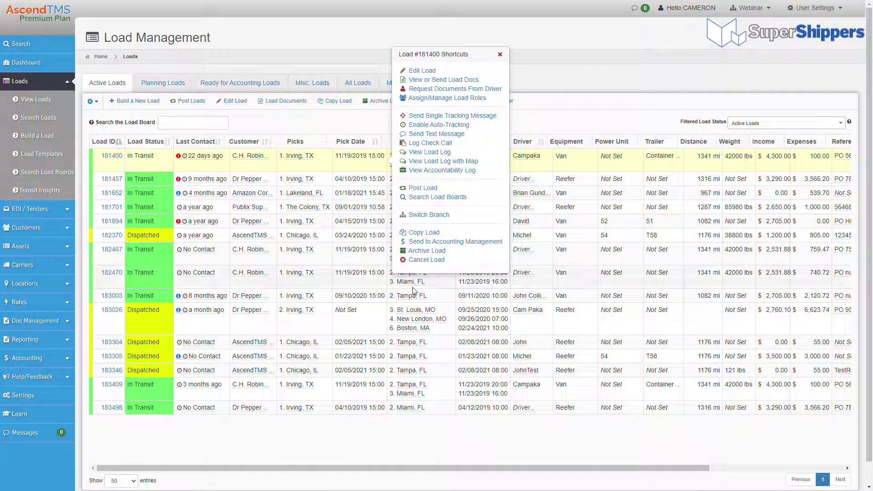
left_click(380, 316)
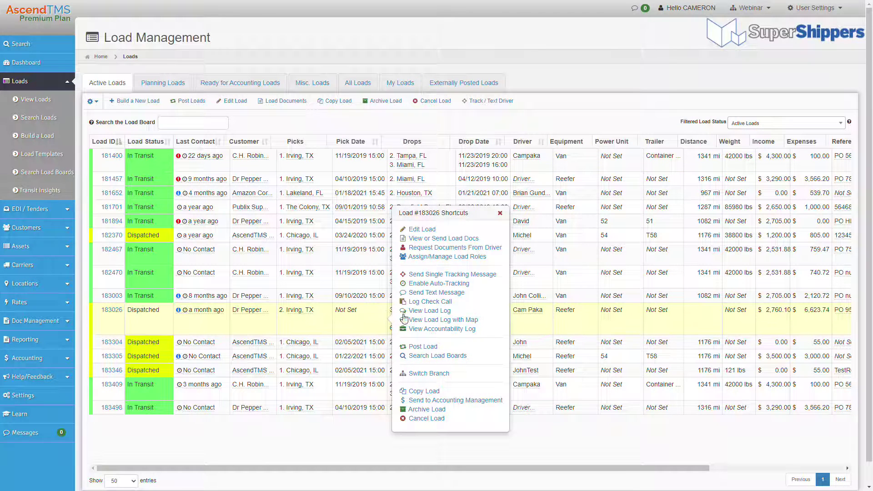
left_click(449, 357)
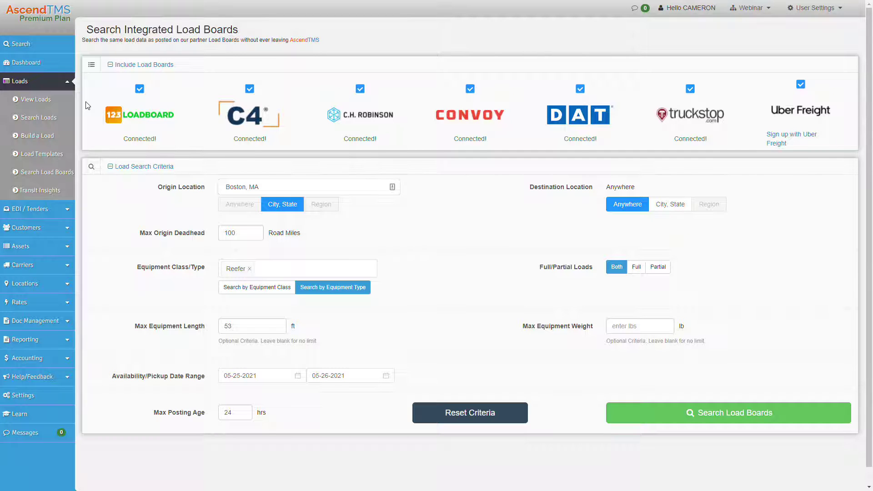
left_click(49, 107)
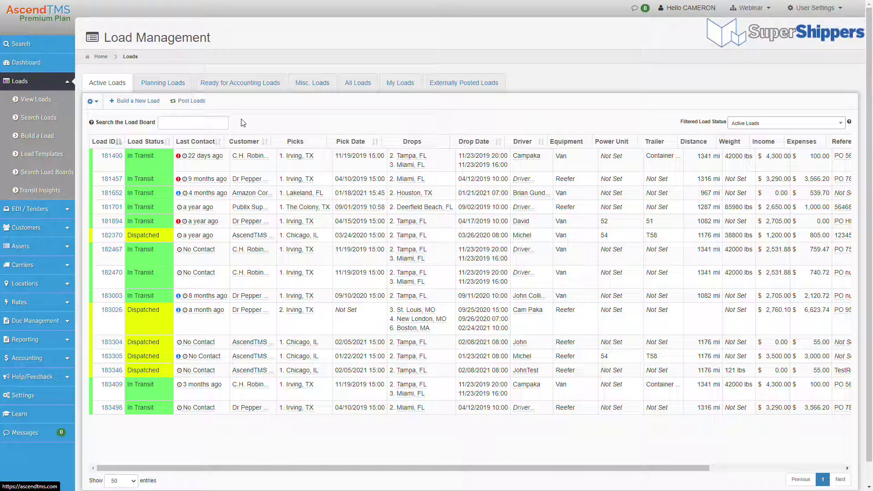
- Preview the driver text message for the first load and cancel without sending it
left_click(344, 168)
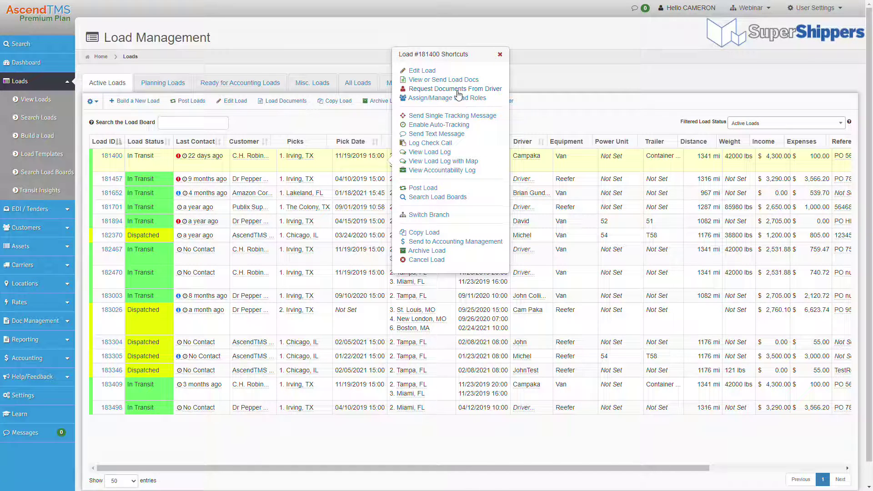
left_click(440, 135)
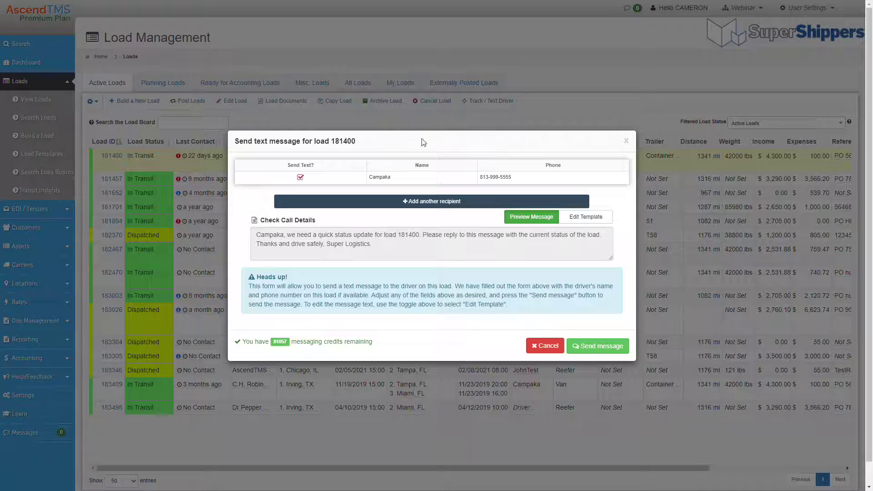
left_click(545, 346)
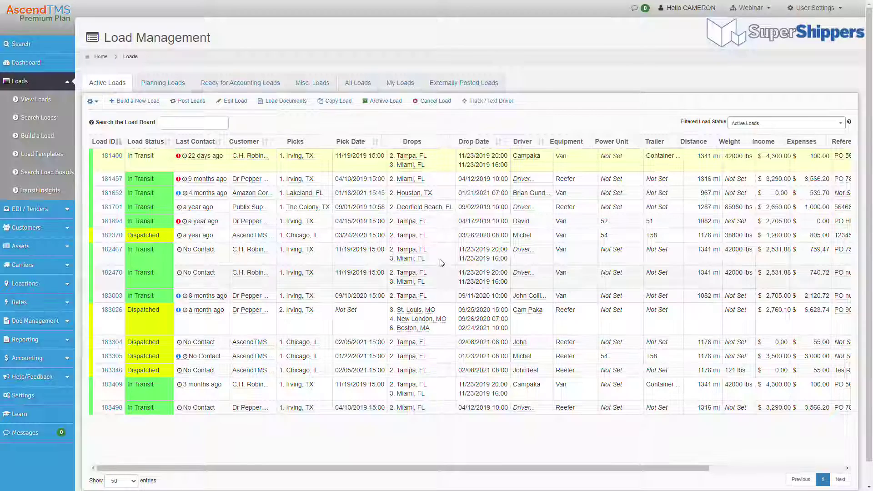
- View the documents attached to the first load and return to the load list
right_click(441, 167)
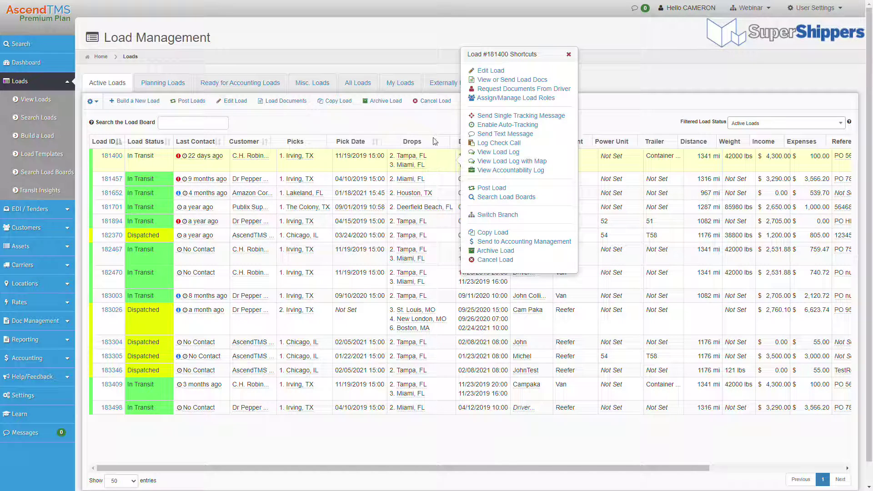
left_click(524, 80)
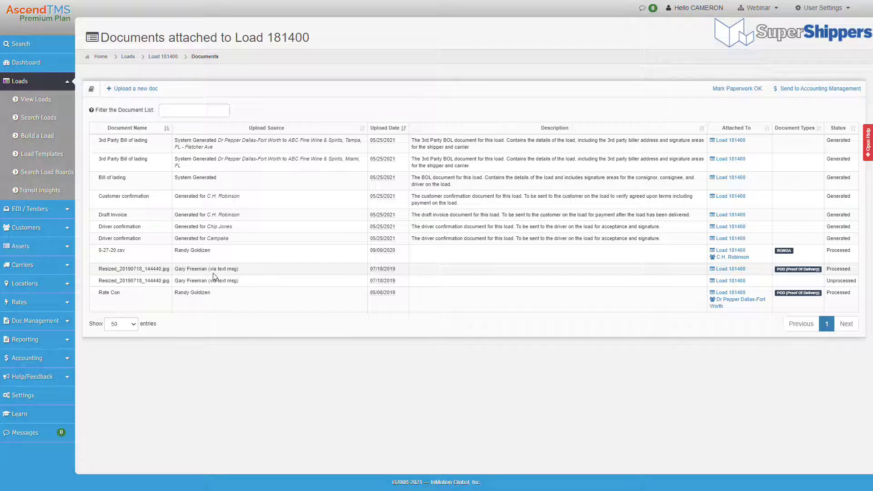
left_click(36, 100)
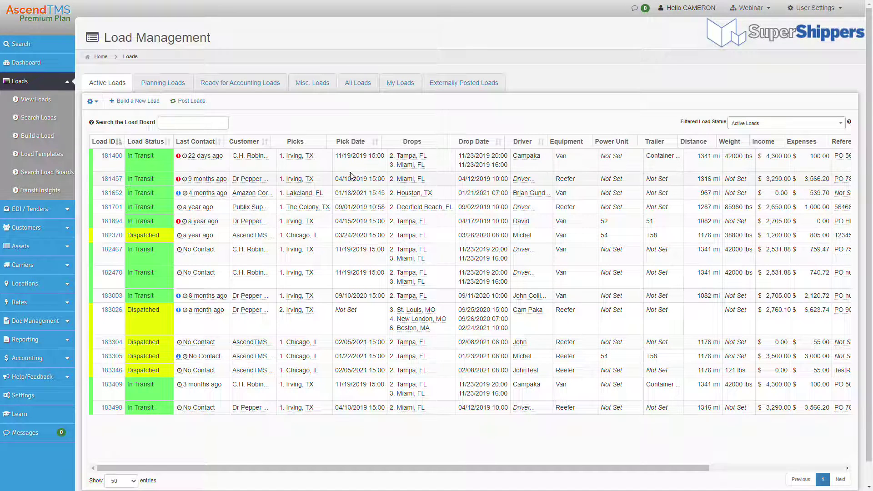
- Preview the single tracking message for the first load and cancel without sending it
left_click(357, 177)
left_click(358, 167)
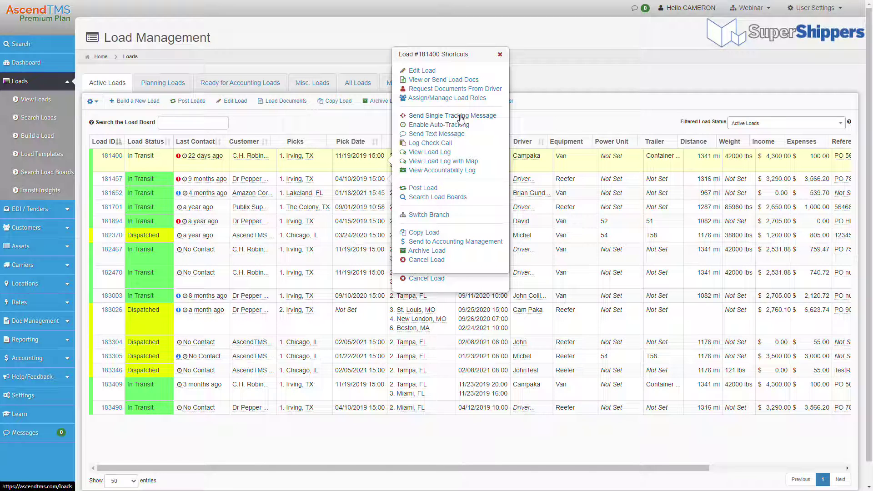
left_click(460, 117)
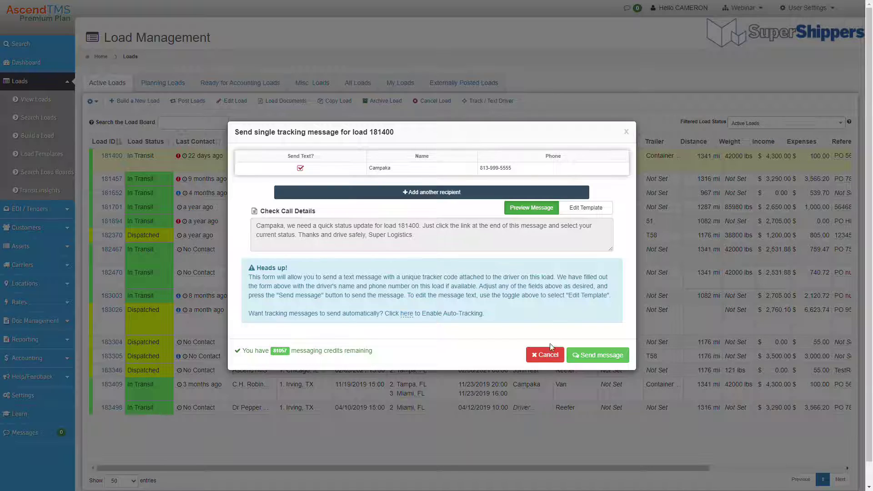
left_click(546, 355)
- Review the first load's auto-tracking options for AscendTMS, FourKites, Smart Capacity and Transflo, and close them without enabling tracking
left_click(451, 163)
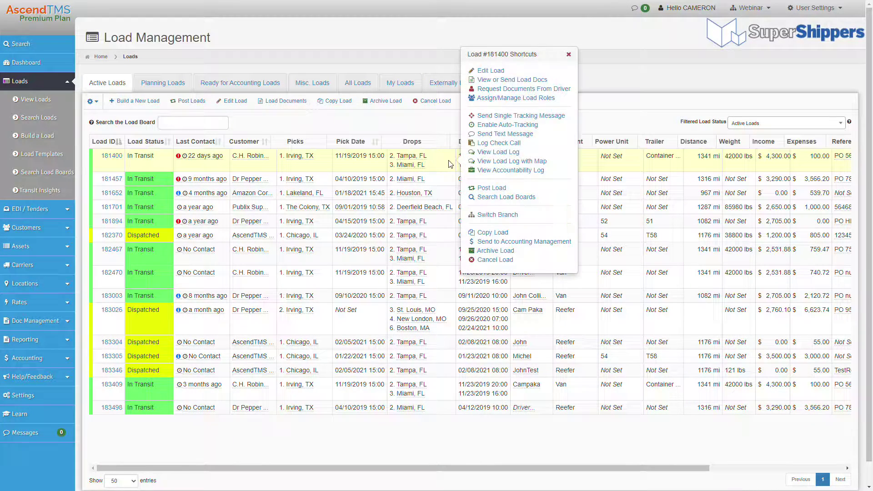
left_click(521, 126)
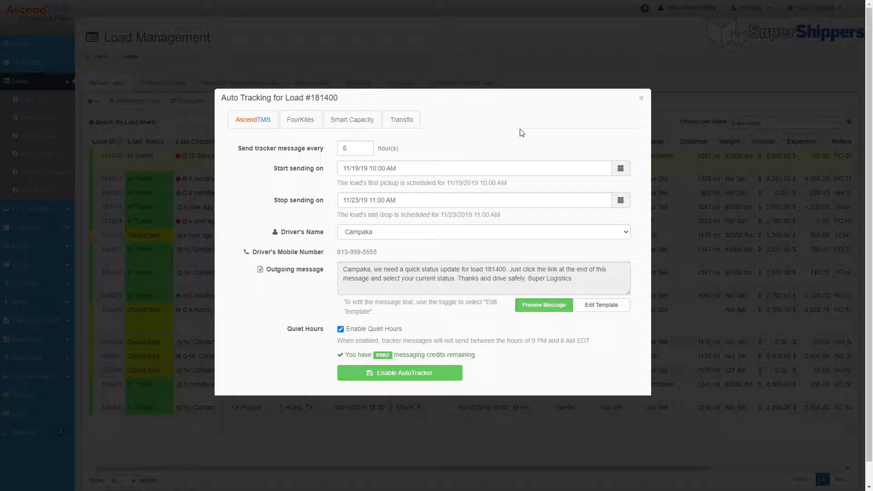
left_click(301, 121)
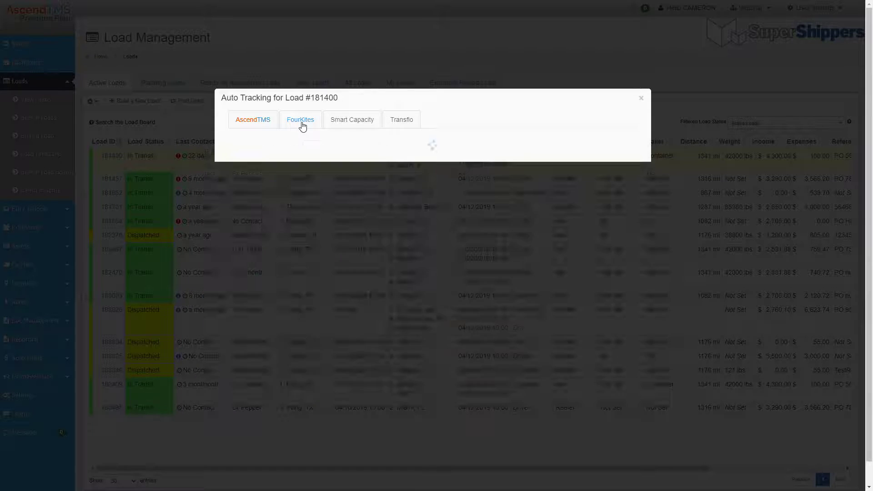
left_click(359, 122)
left_click(397, 123)
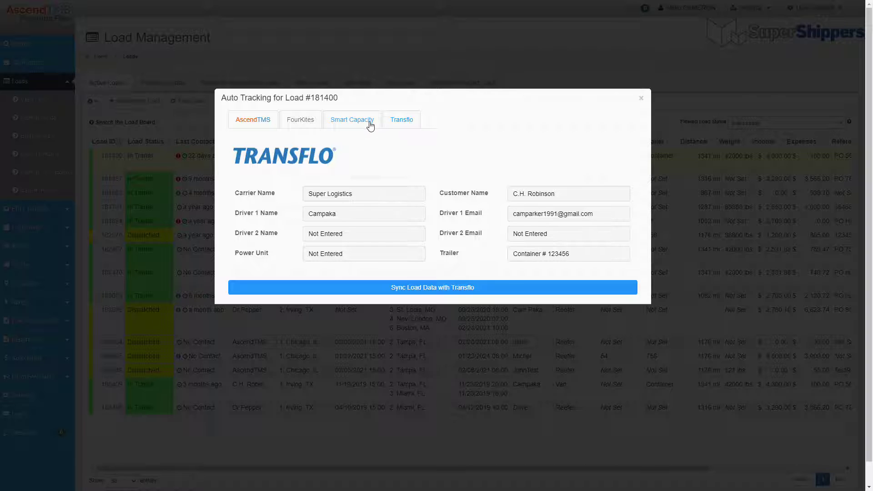
left_click(642, 98)
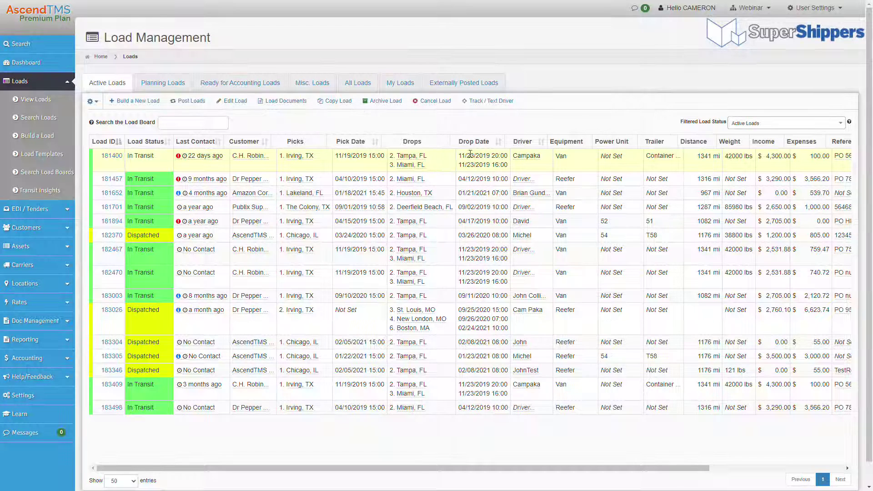
- Open the first load's log with map, review its recent events, show all positions, and view the details of the northeastern US marker
left_click(449, 163)
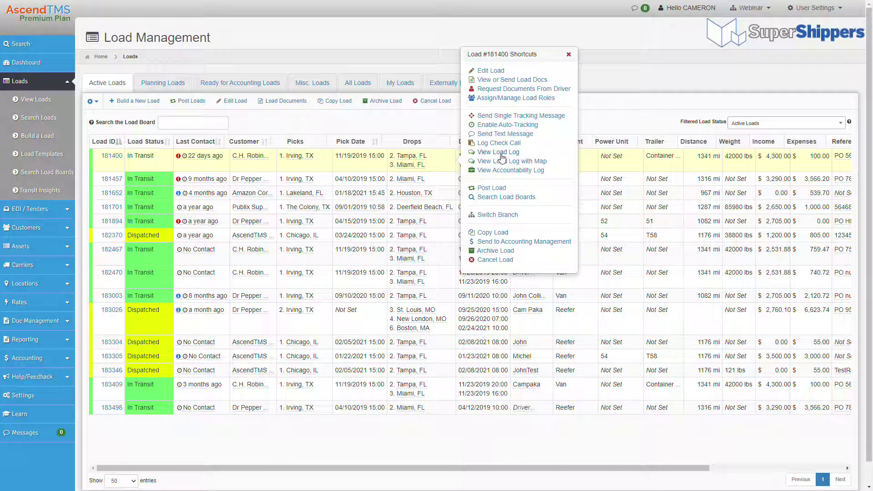
left_click(514, 163)
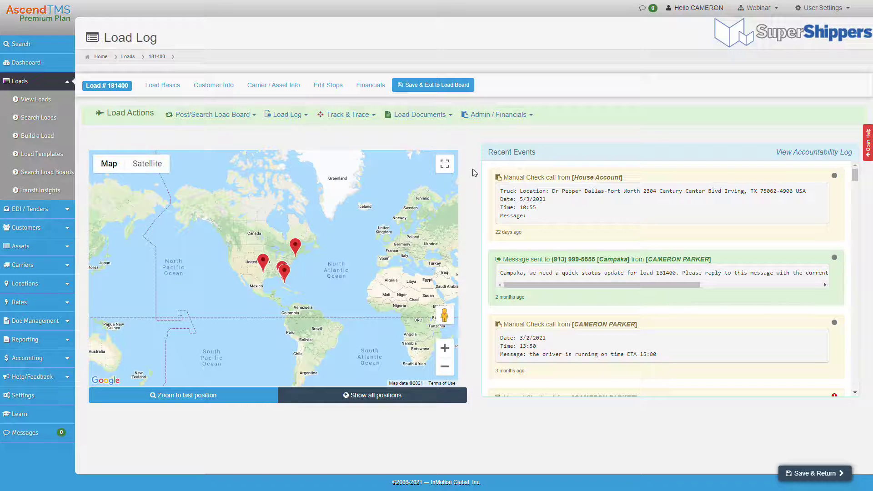
scroll(635, 245, "down", 3)
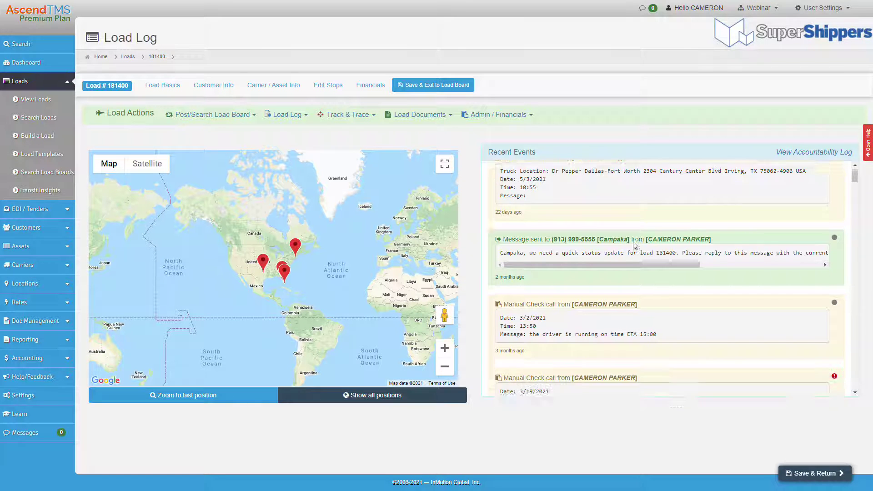
scroll(635, 246, "down", 2)
scroll(635, 246, "up", 5)
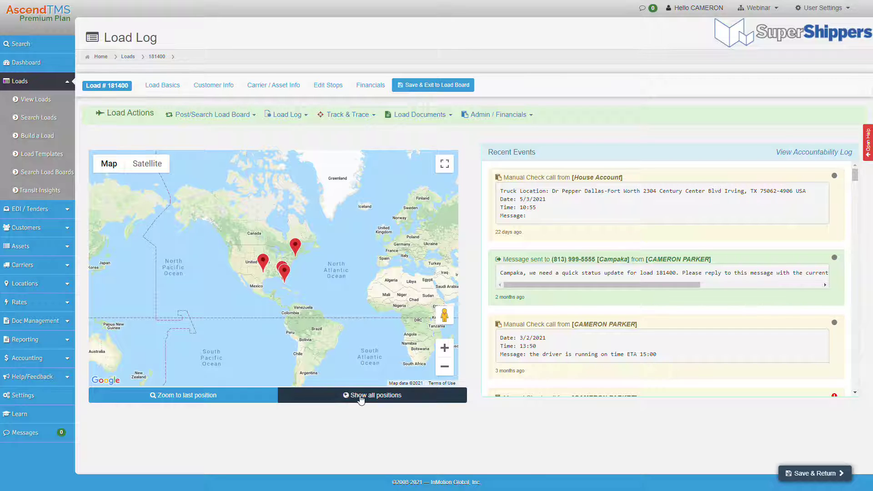
left_click(337, 399)
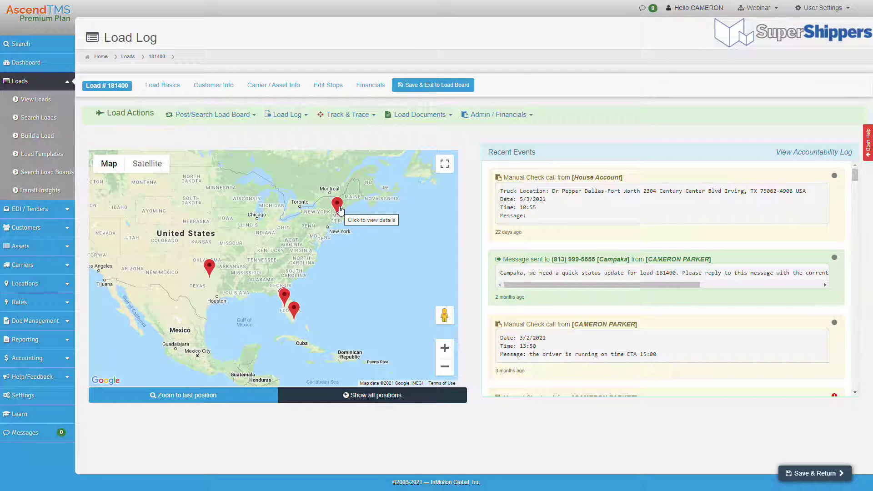
left_click(339, 207)
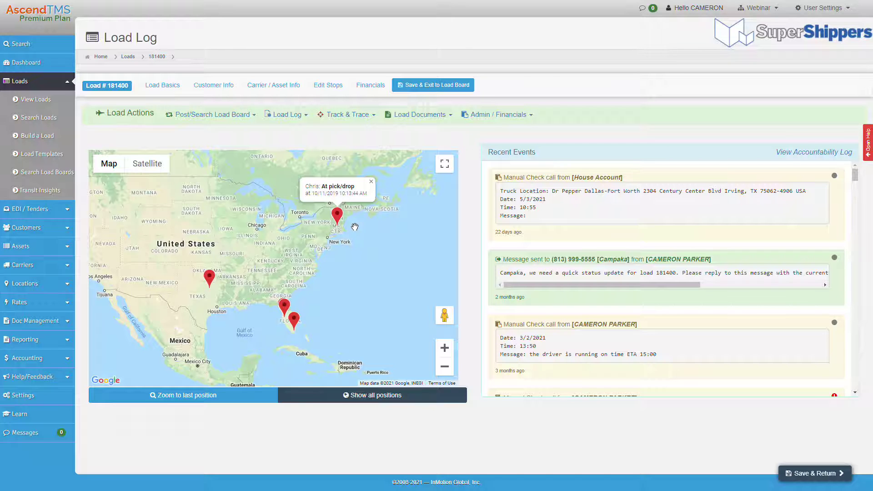
- Open the load's Edit Stops page and examine its stops and carrier route section
left_click(329, 87)
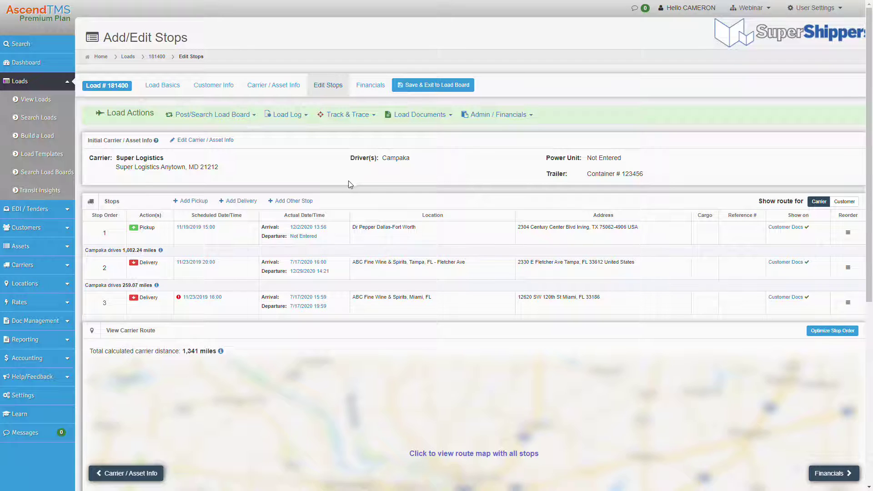
scroll(354, 186, "down", 2)
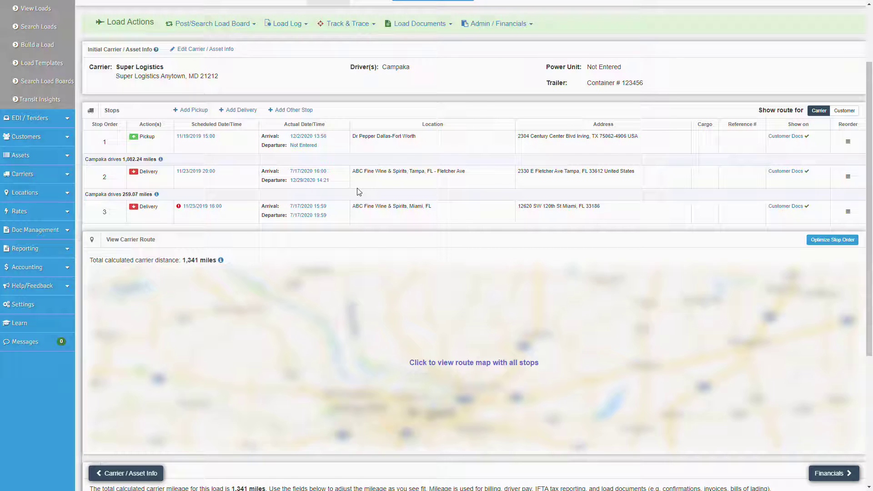
- Read the information note on the total calculated carrier distance in the load's carrier route section
mouse_move(223, 263)
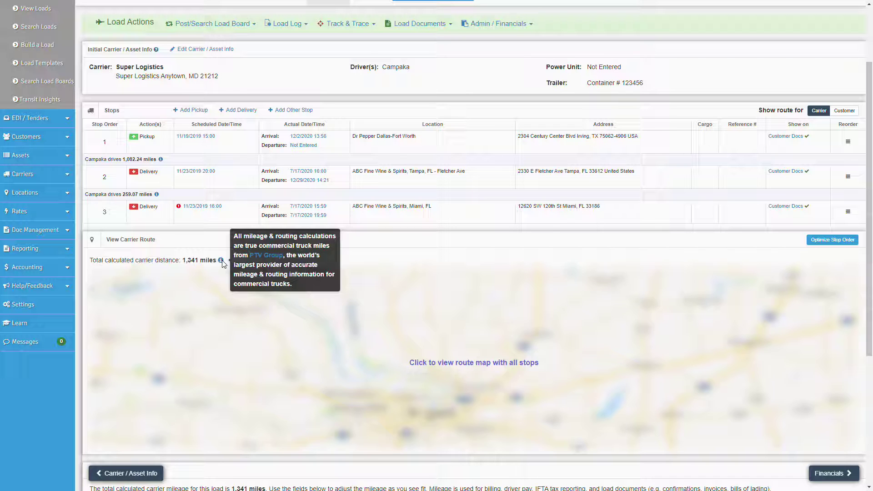
scroll(195, 262, "up", 2)
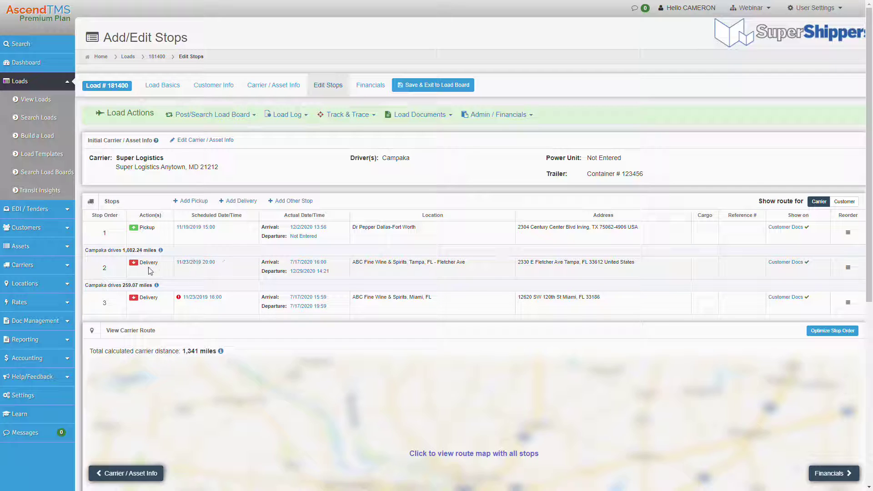
- Open the location list, start a new location, and dismiss the branch/department prompt
left_click(57, 290)
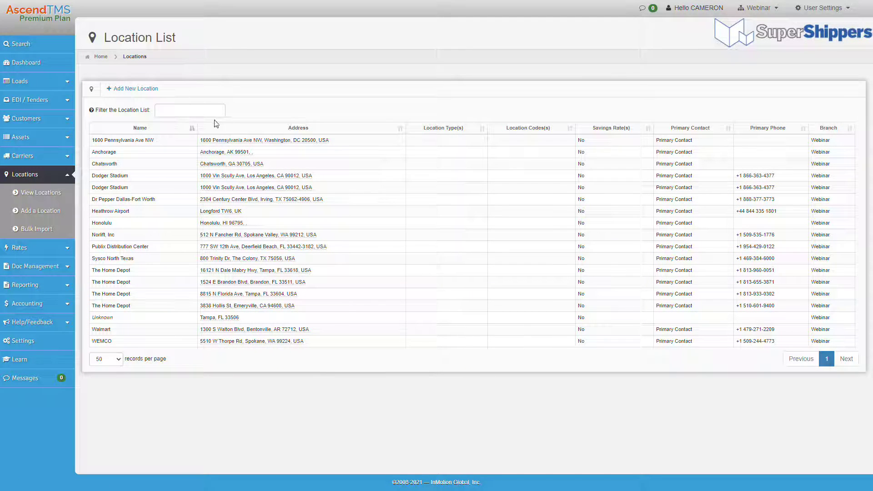
left_click(137, 88)
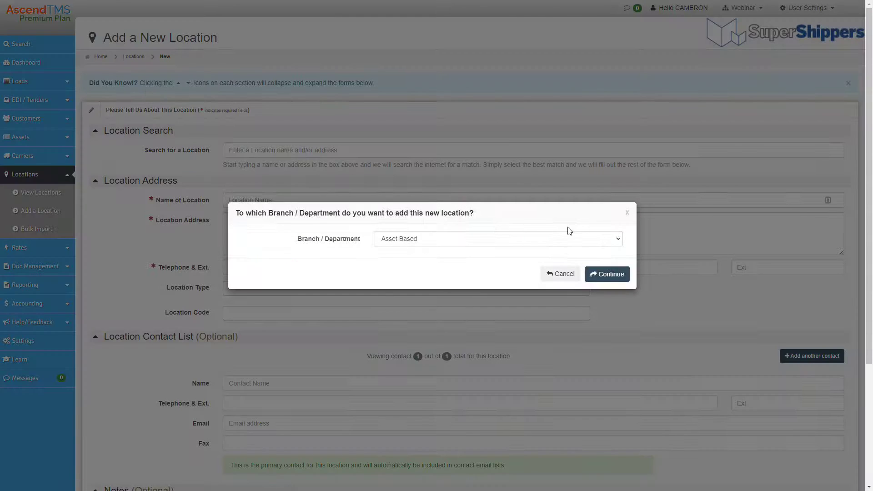
left_click(627, 213)
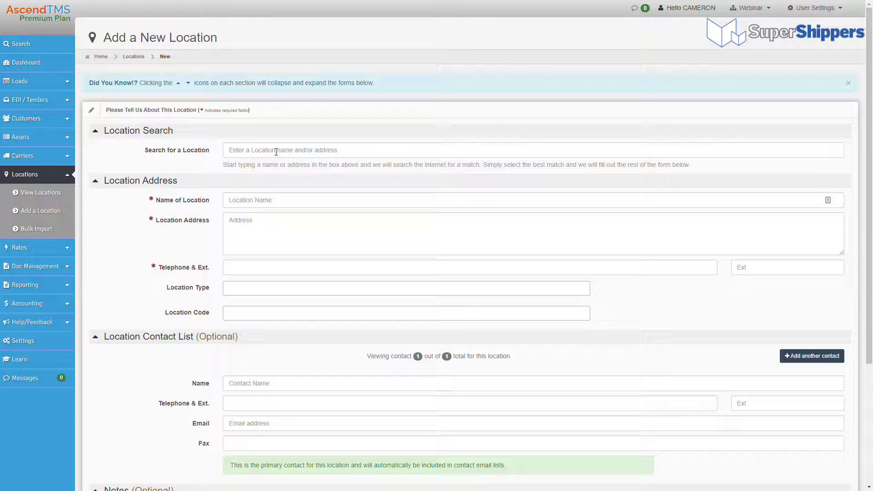
- Search for "target", fill the new location form with Target Field in Minneapolis, and review the address, contact and notes sections
left_click(276, 152)
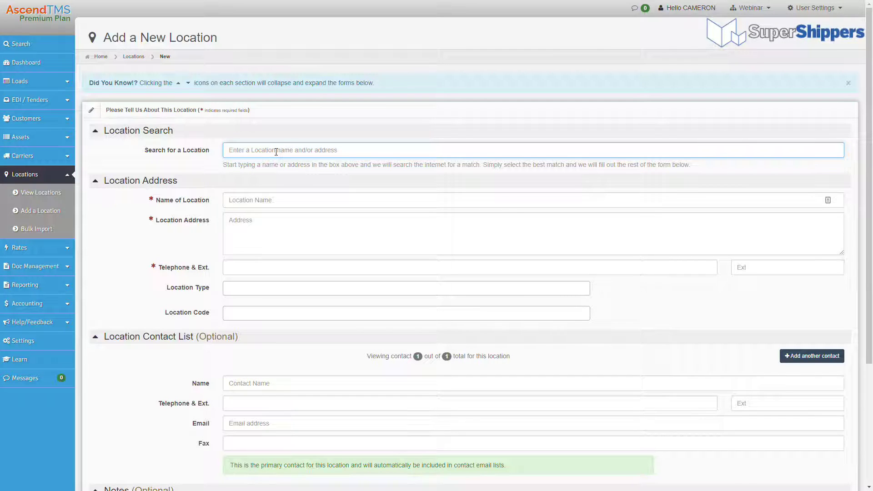
type("ta")
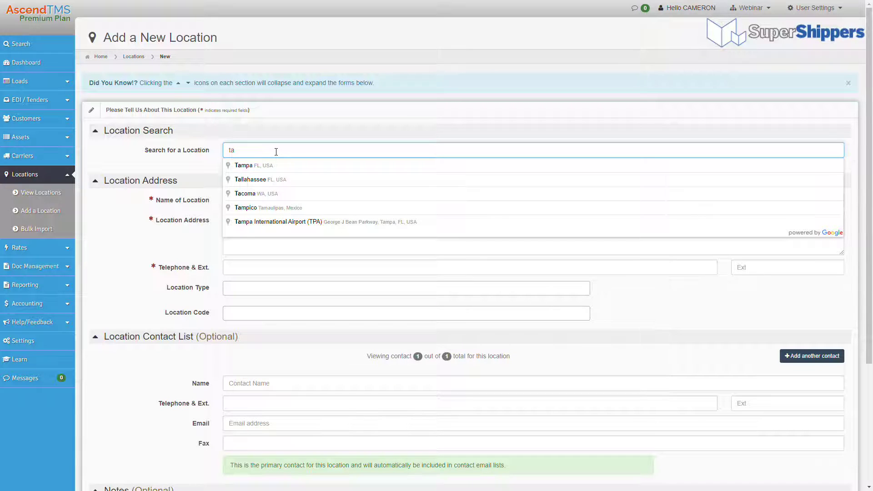
type("rget")
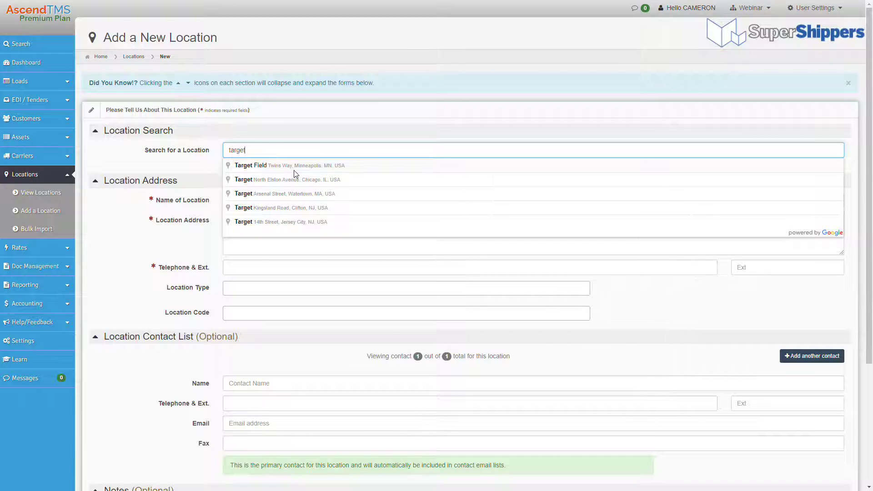
left_click(291, 166)
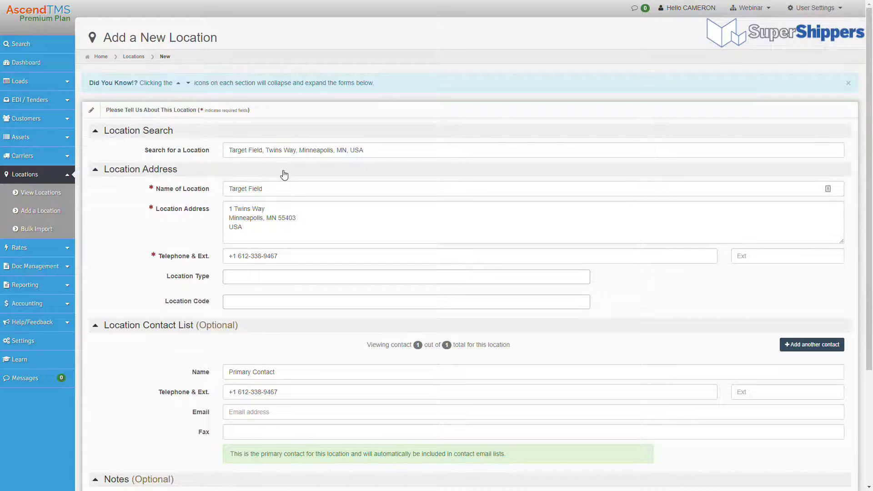
scroll(283, 173, "down", 3)
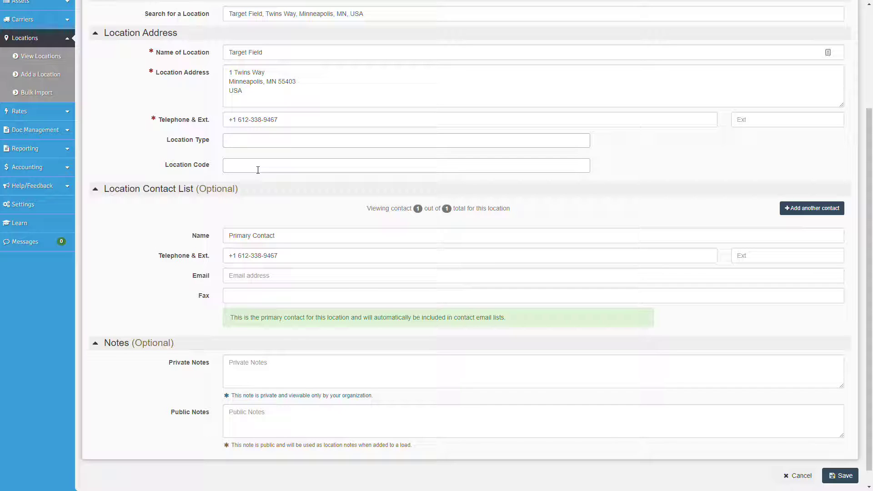
scroll(263, 189, "up", 2)
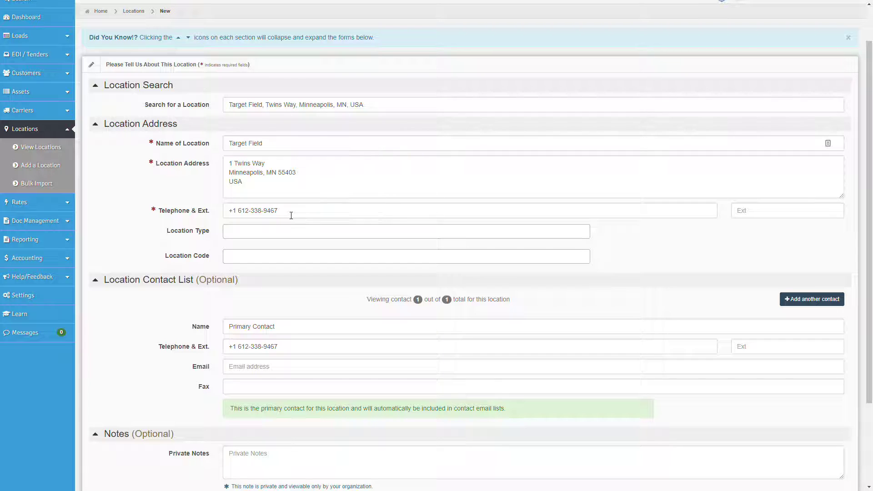
scroll(306, 223, "up", 1)
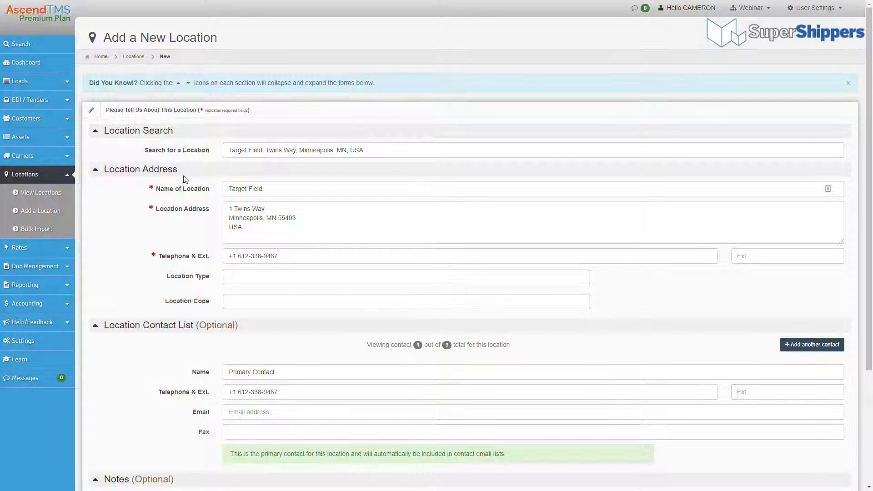
- Open the Freightliner Cascadia2 power unit's record and review its profile, ownership, maintenance and safety details, and maintenance log
left_click(27, 138)
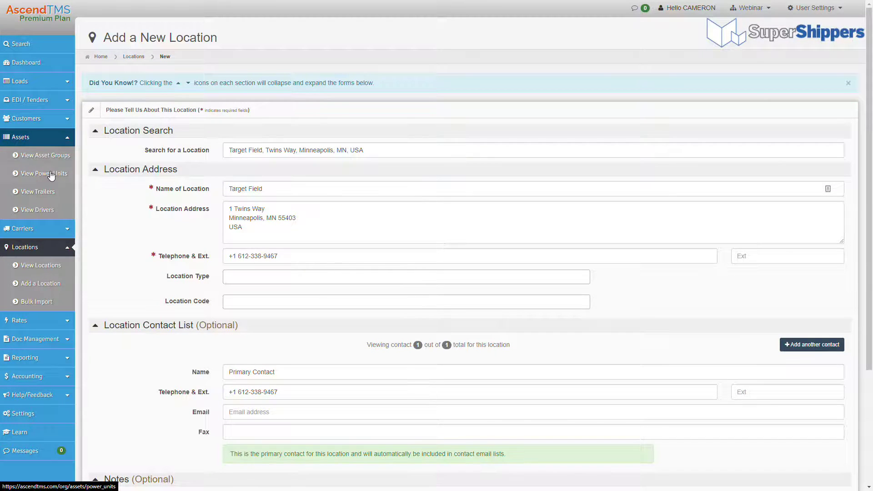
left_click(45, 173)
double_click(236, 179)
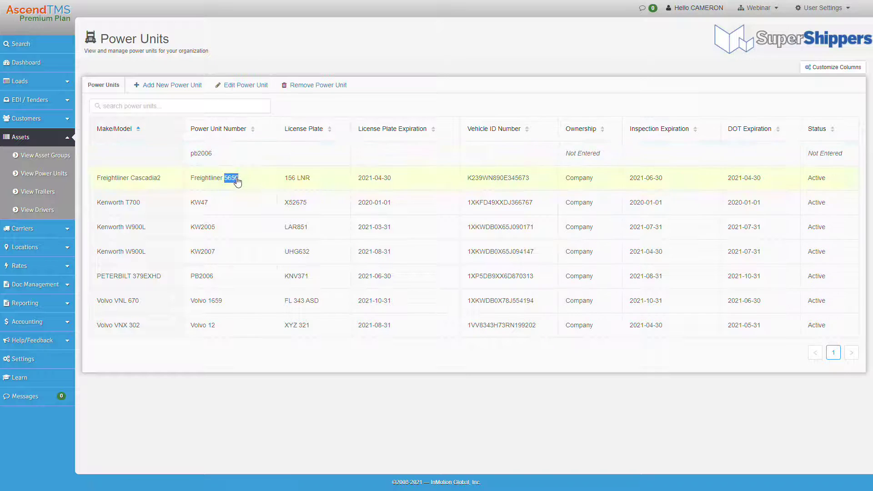
scroll(319, 220, "down", 4)
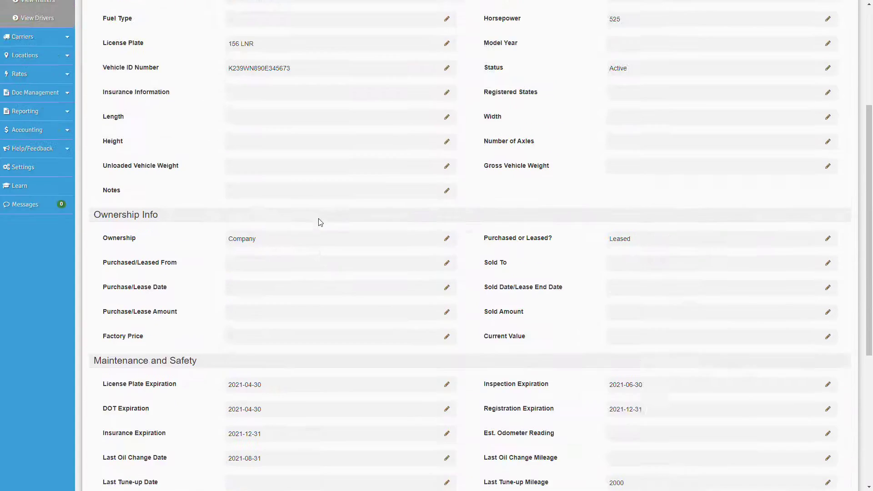
scroll(320, 222, "up", 4)
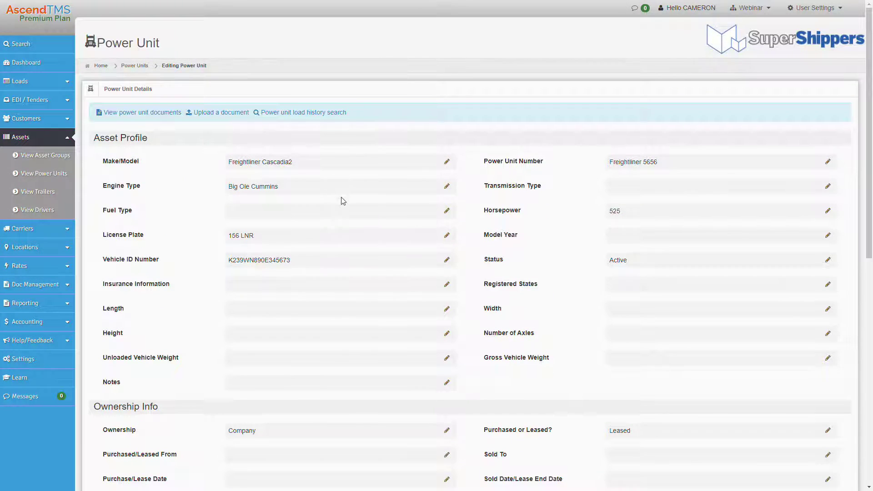
scroll(341, 202, "down", 7)
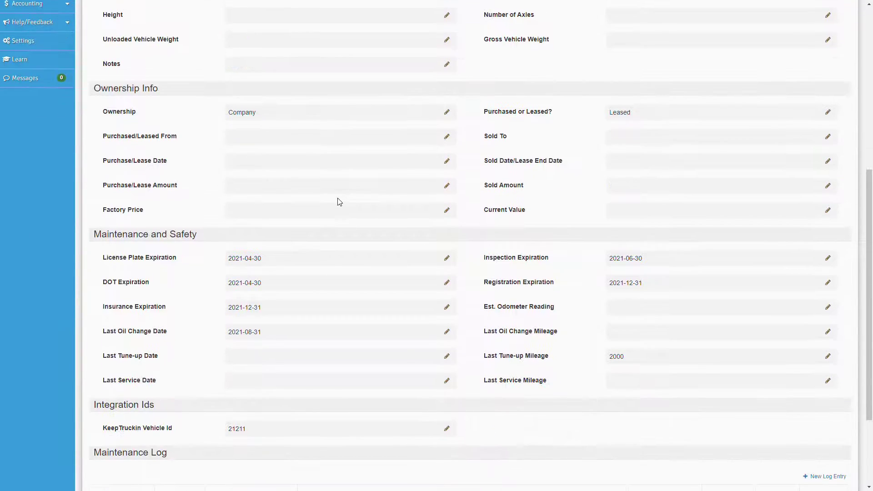
scroll(327, 205, "down", 3)
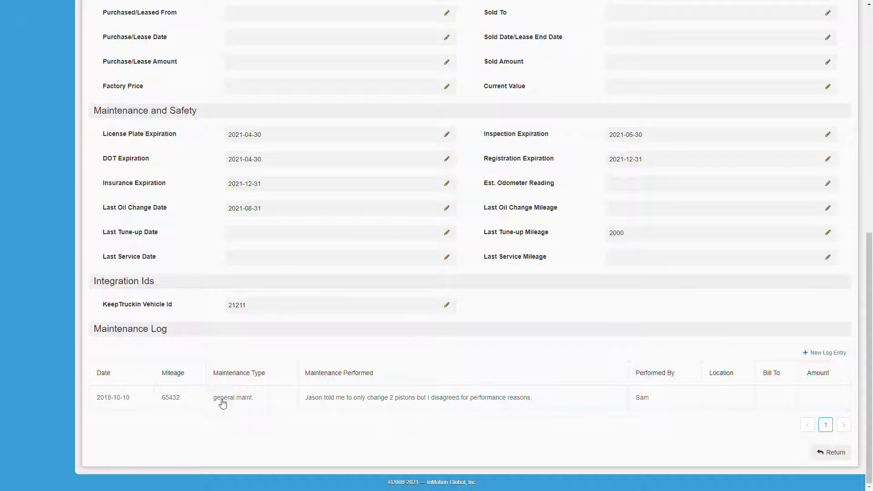
scroll(262, 401, "up", 9)
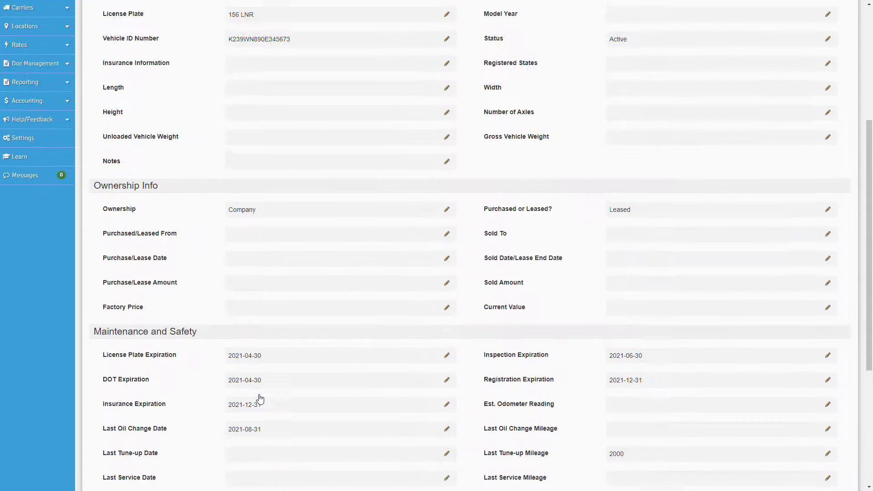
scroll(255, 397, "up", 1)
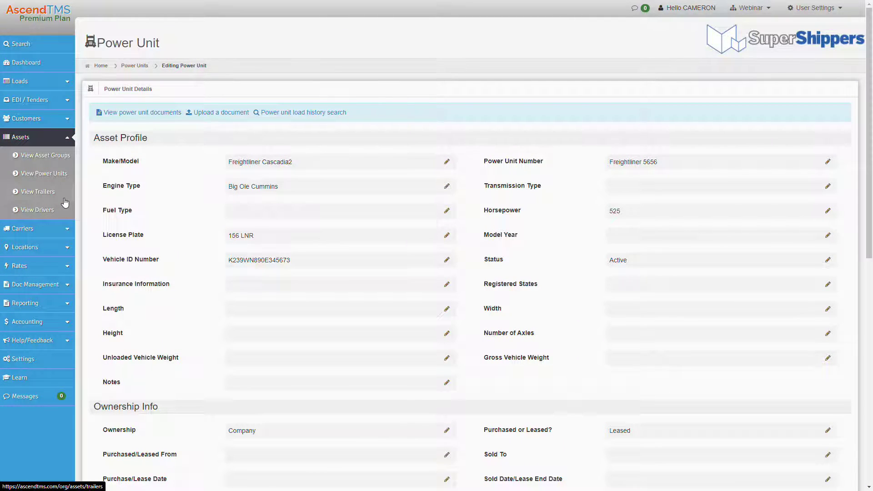
- Open the first driver's record and review the profile, experience, safety, violations log and driver pay schedule sections
left_click(51, 212)
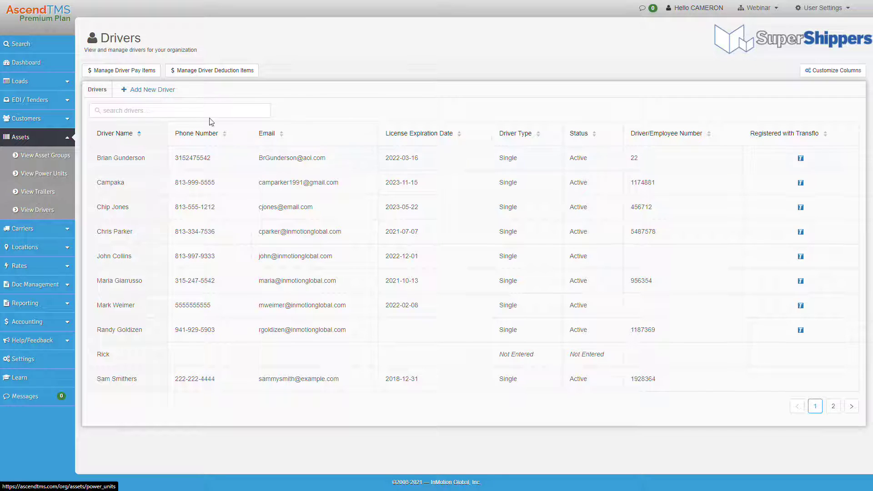
left_click(343, 165)
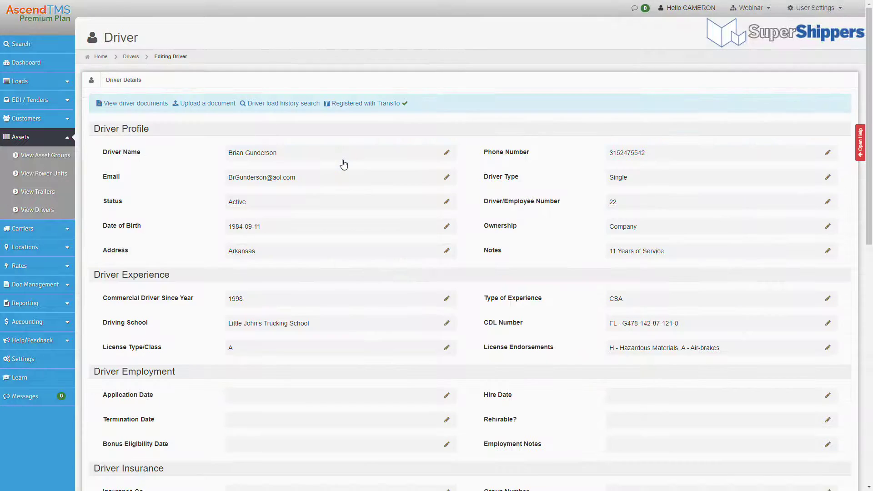
scroll(343, 165, "down", 3)
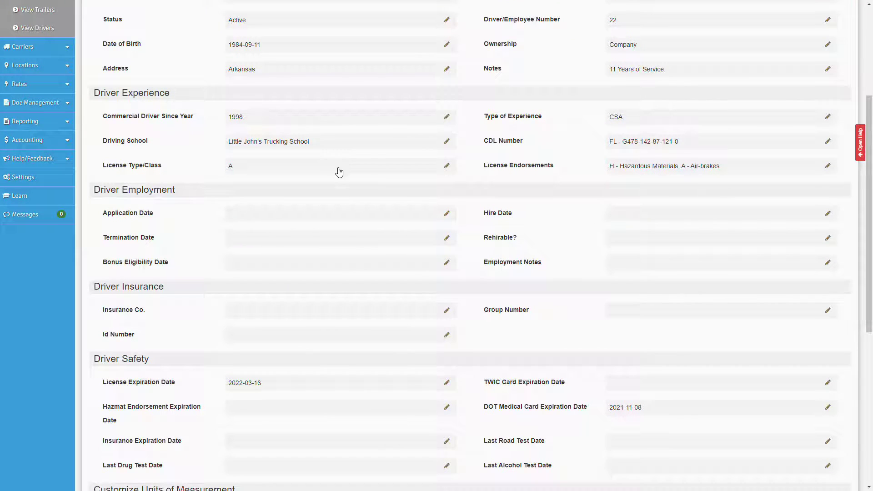
scroll(361, 188, "down", 4)
scroll(362, 188, "down", 3)
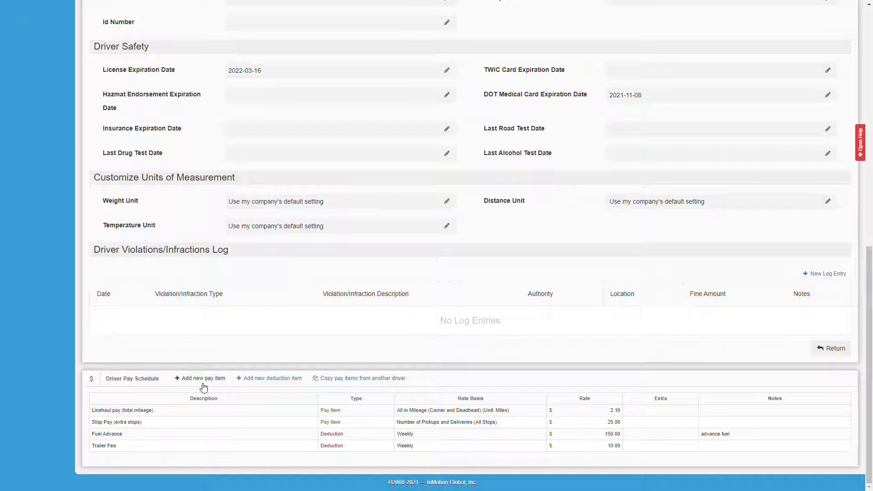
scroll(162, 238, "up", 6)
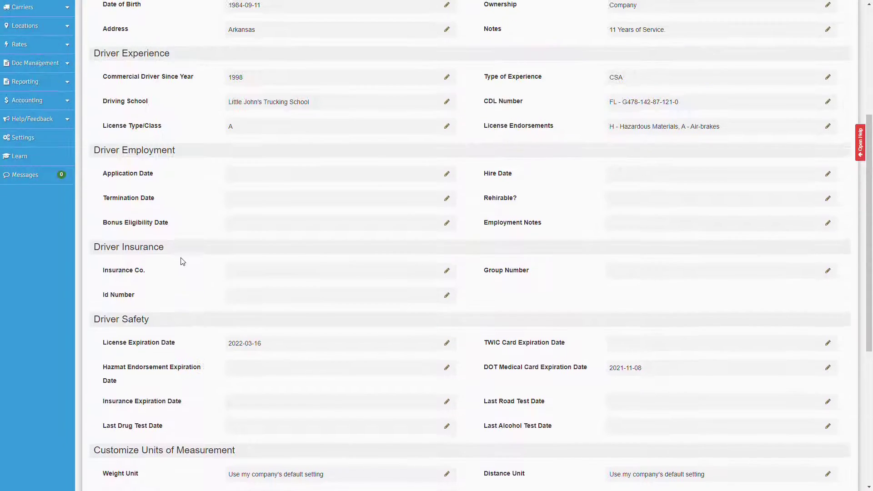
scroll(182, 261, "up", 1)
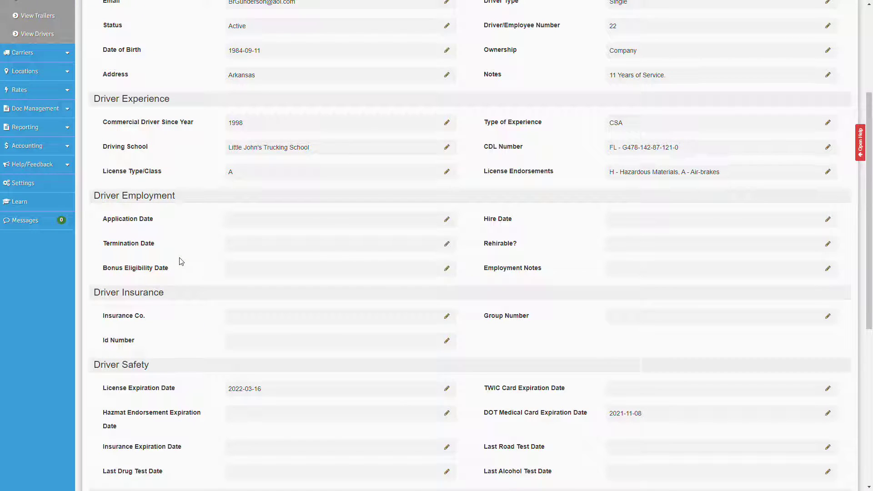
scroll(176, 259, "up", 2)
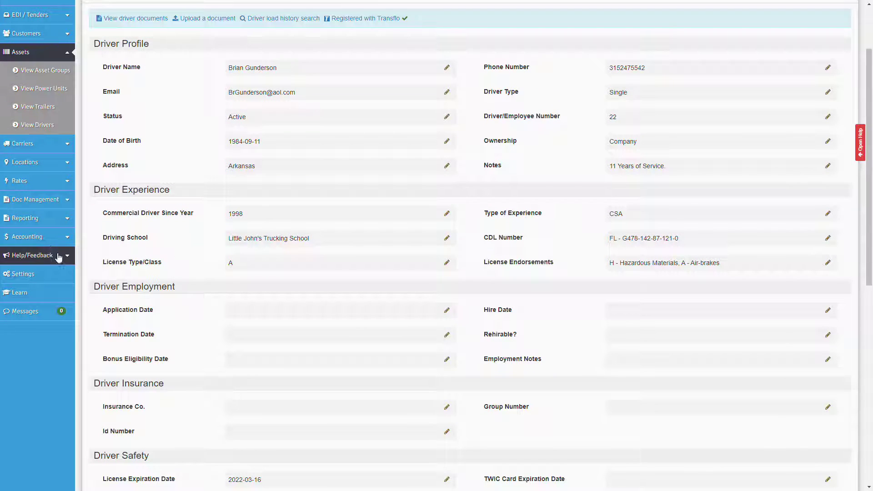
- Open Driver Pay Management and view the drivers available for the pay report without selecting any
left_click(47, 237)
scroll(54, 312, "up", 1)
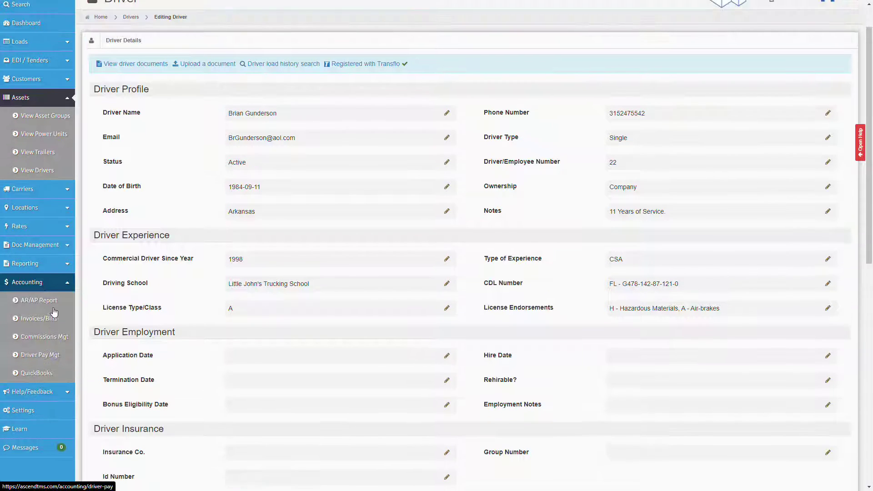
left_click(49, 356)
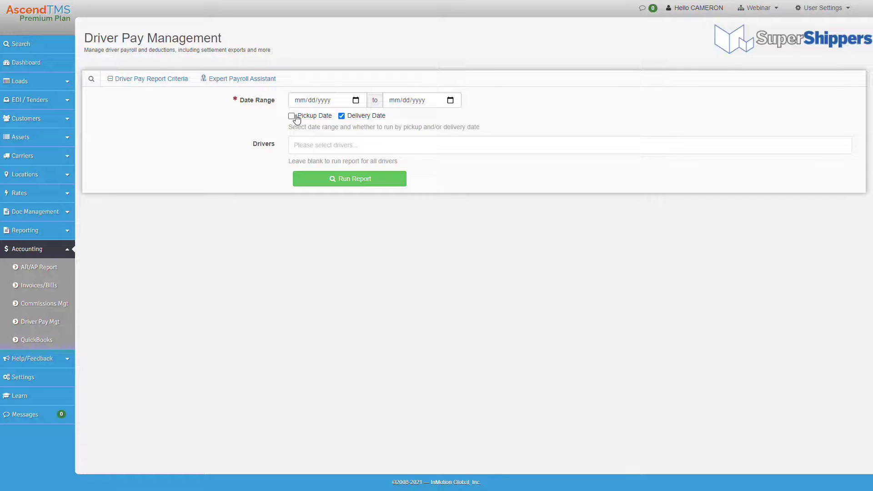
left_click(371, 140)
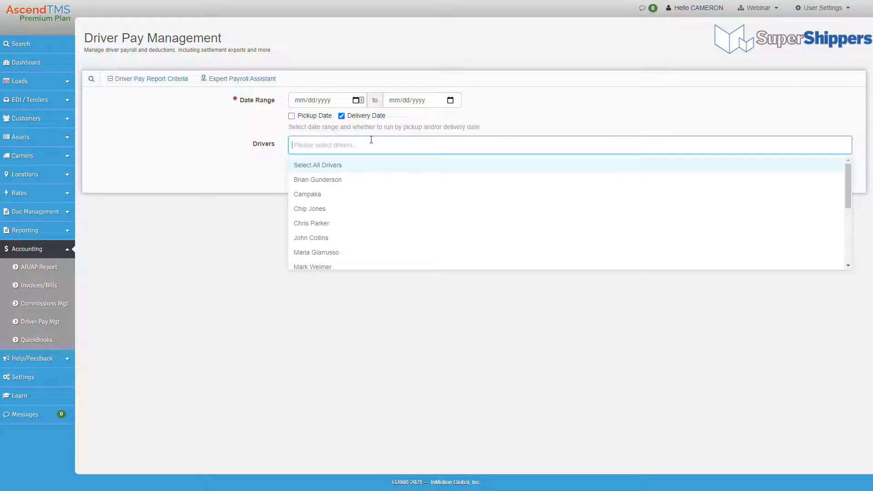
left_click(233, 166)
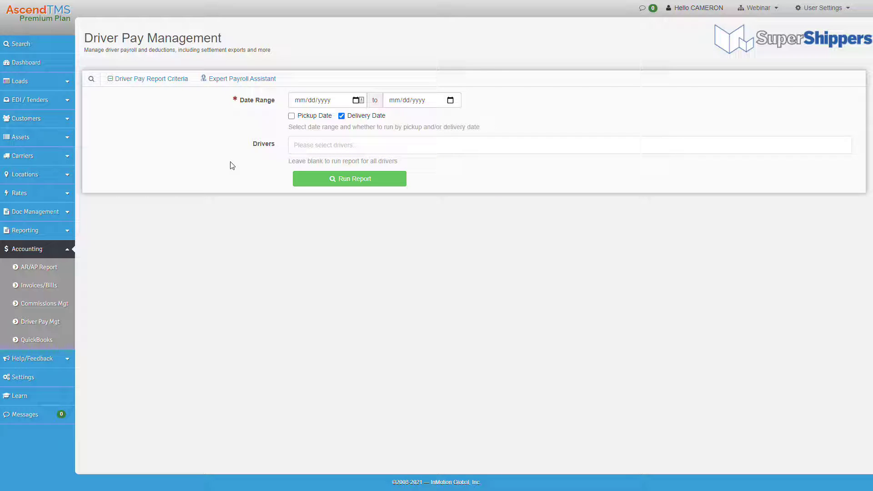
- Read the Expert Payroll Assistant information about Superior Trucking Payroll Service and close it
left_click(254, 84)
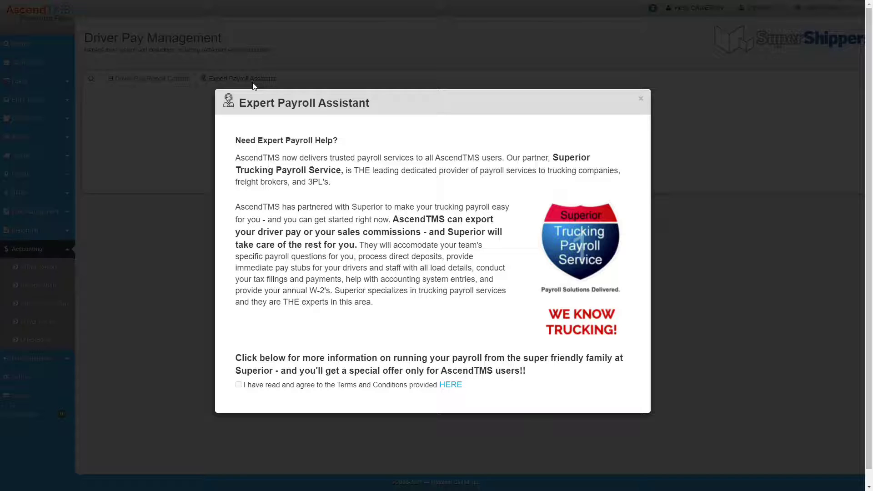
left_click(642, 100)
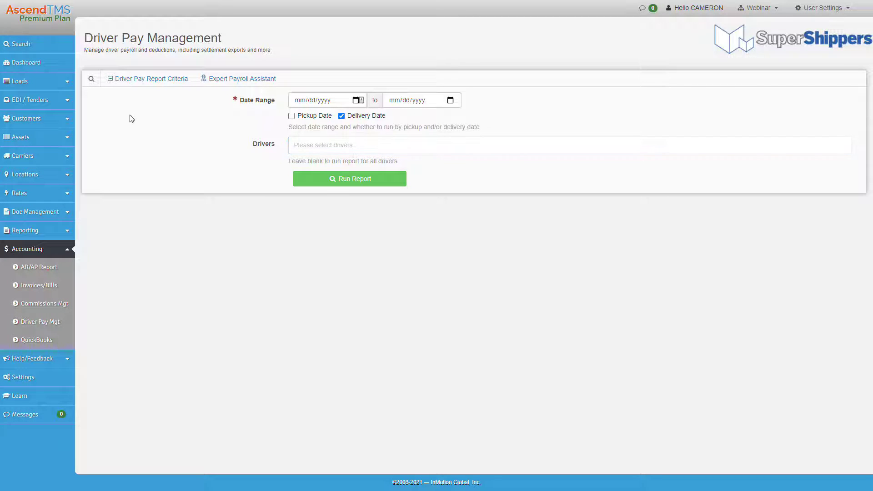
- Open the Load Reporting page and examine its report criteria
left_click(46, 235)
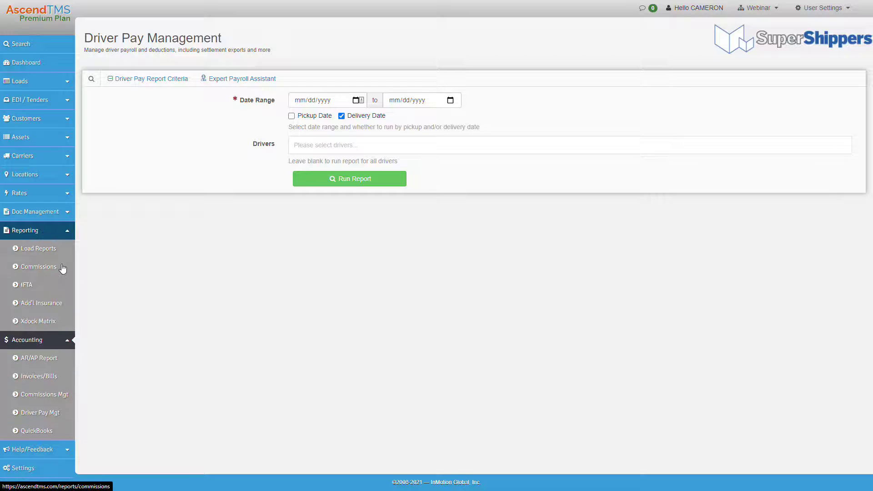
left_click(40, 250)
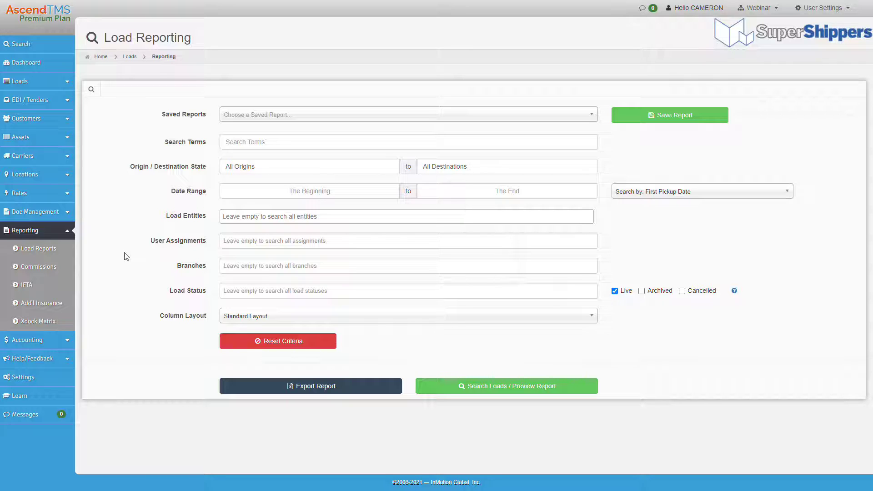
- Filter the load report by the customer Dr Pepper Dallas-Fort Worth and preview the matching loads
left_click(230, 217)
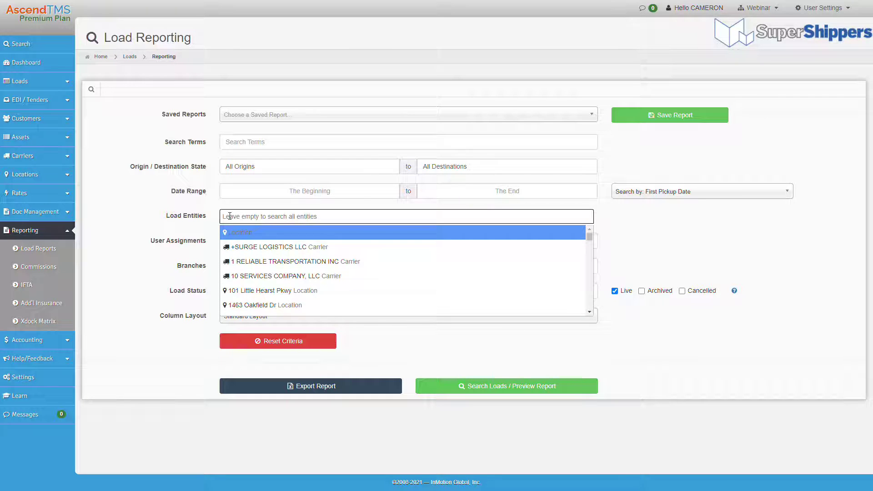
type("dr")
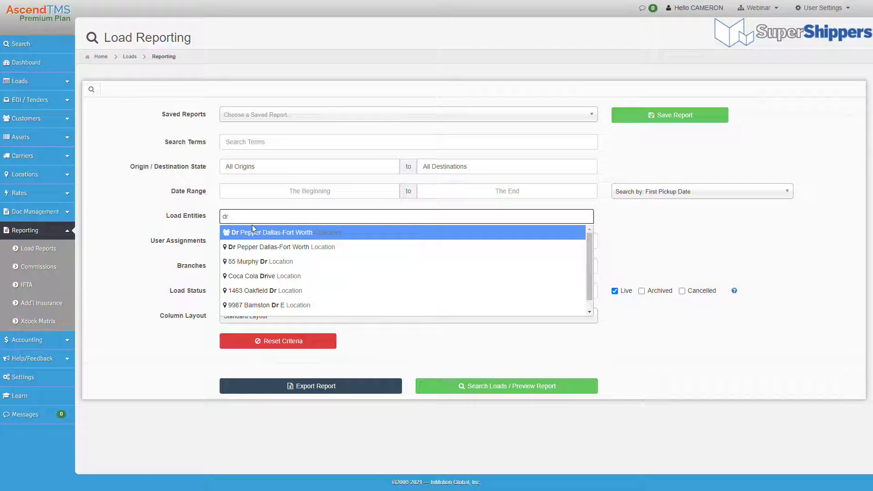
left_click(299, 233)
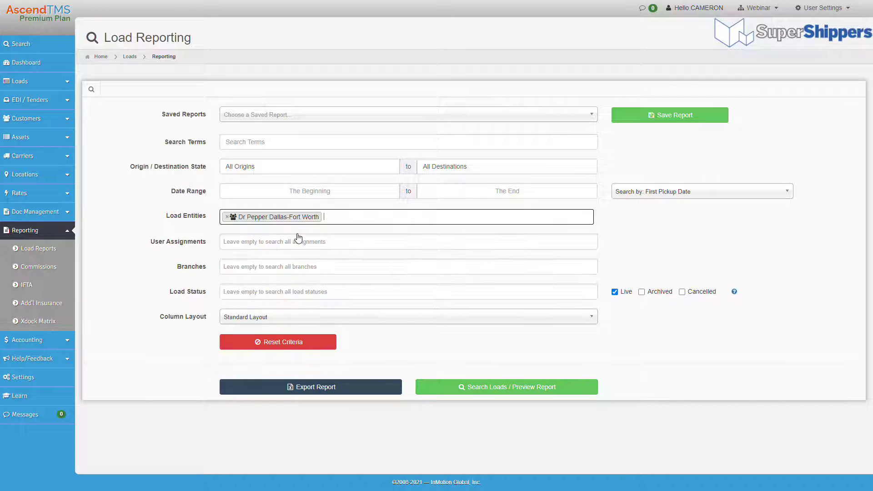
left_click(548, 391)
- Examine the Dr Pepper report's financial summary, load rows and export options
scroll(549, 391, "down", 6)
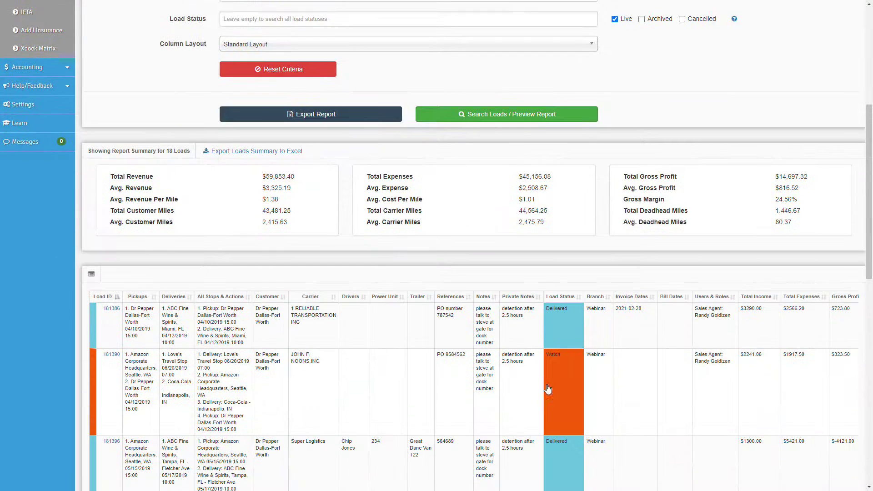
scroll(416, 150, "down", 6)
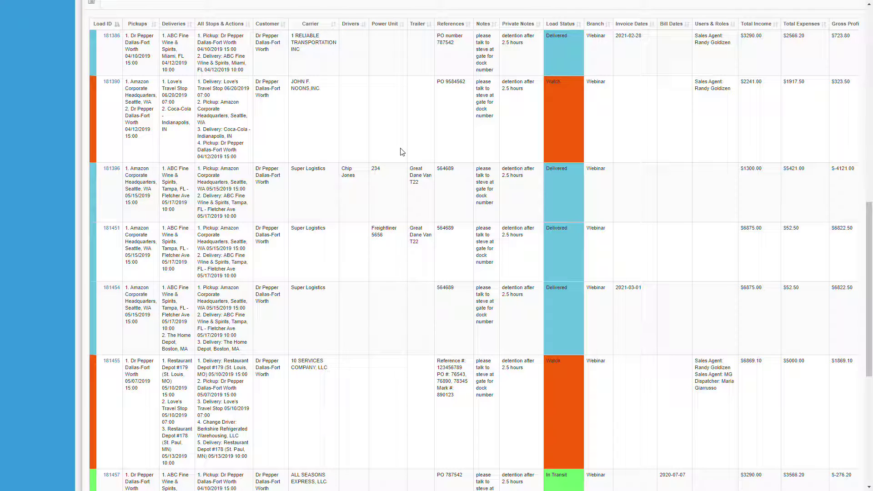
scroll(402, 152, "up", 7)
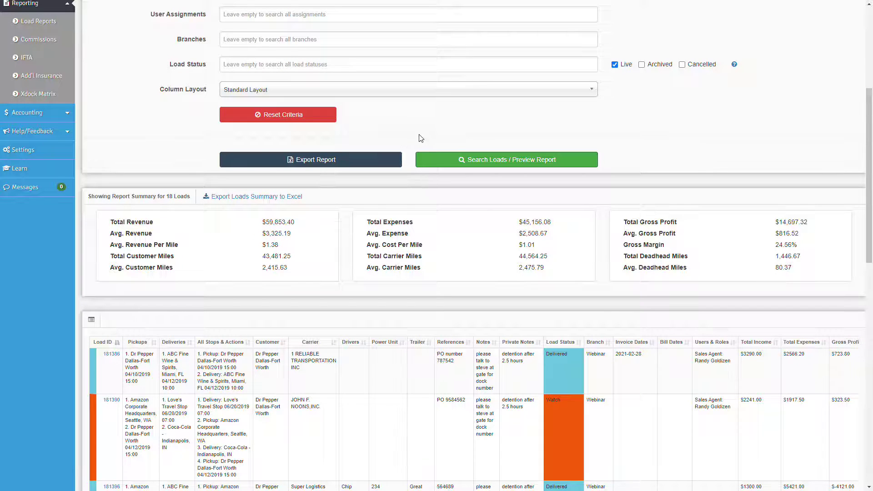
scroll(416, 145, "up", 3)
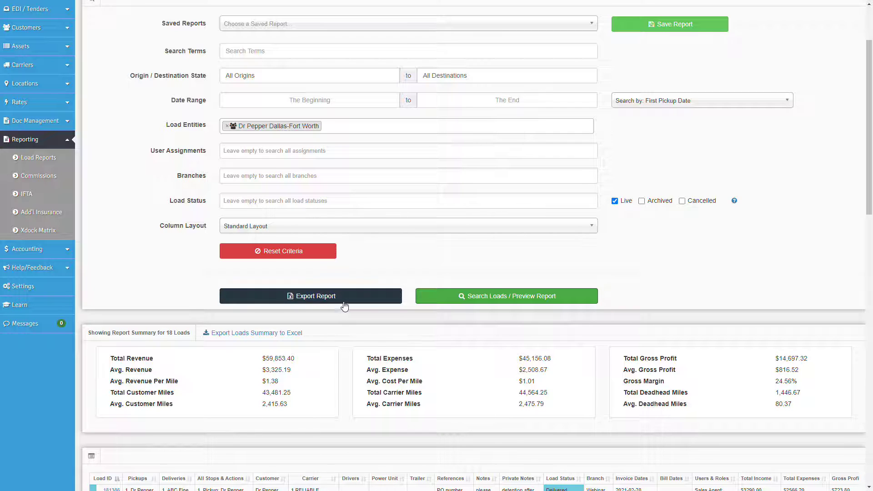
scroll(345, 301, "down", 2)
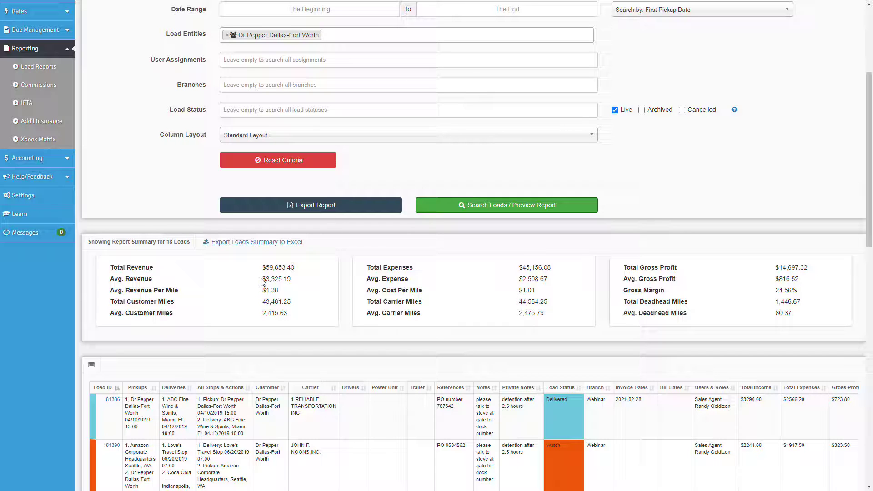
scroll(236, 234, "up", 2)
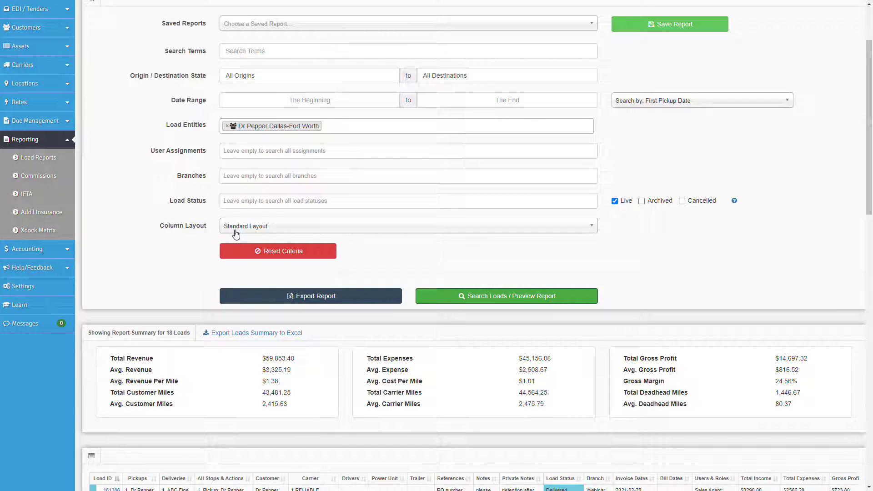
scroll(237, 232, "up", 2)
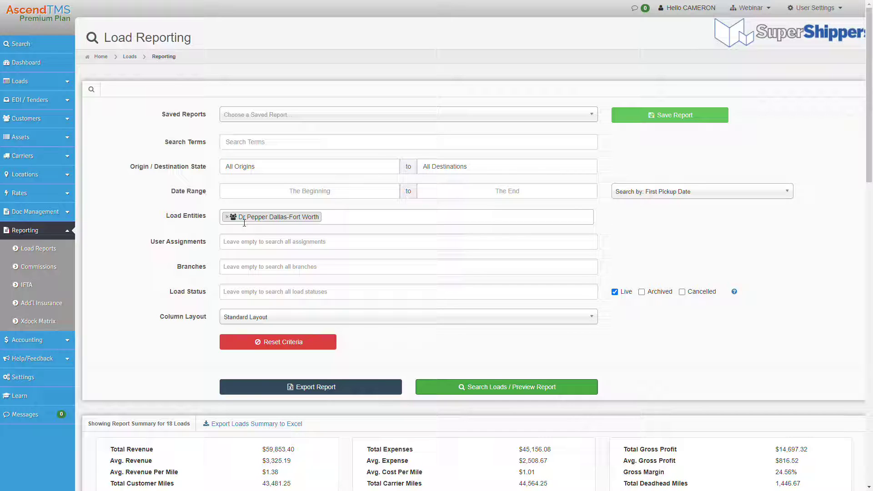
- Load the saved report "Customer Report - Dr Pepper" and preview its loads and financial summary
left_click(288, 116)
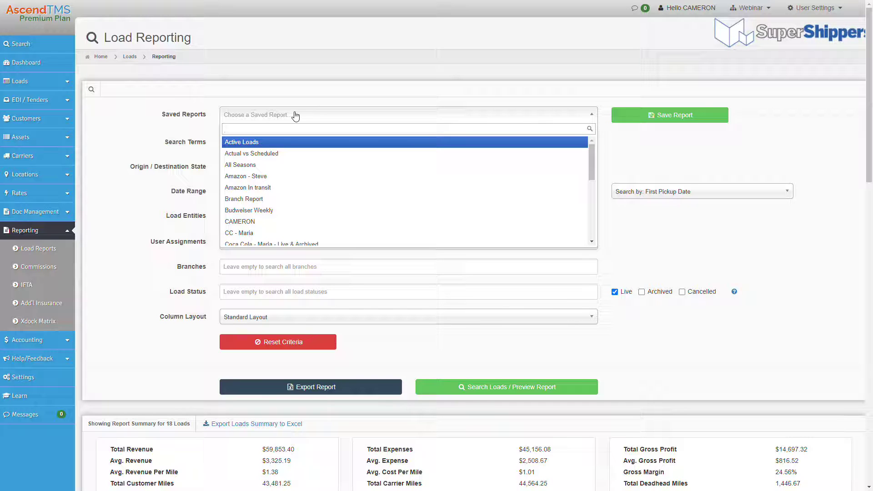
left_click(676, 141)
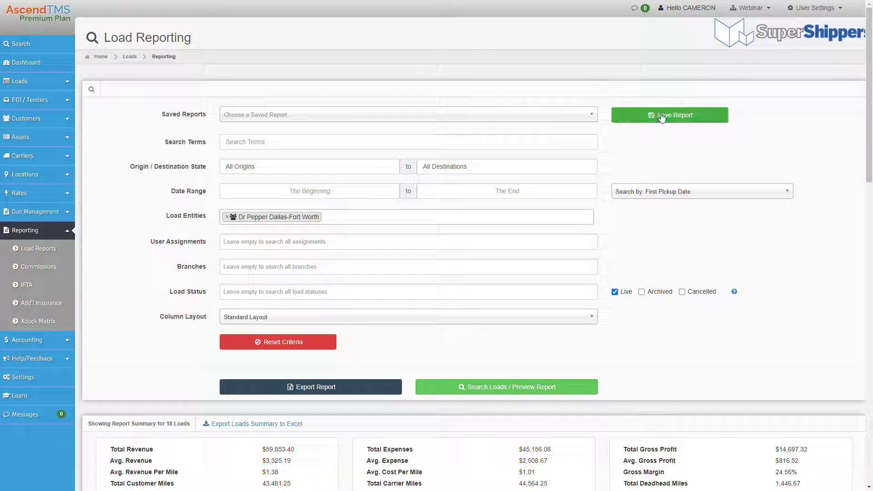
left_click(508, 119)
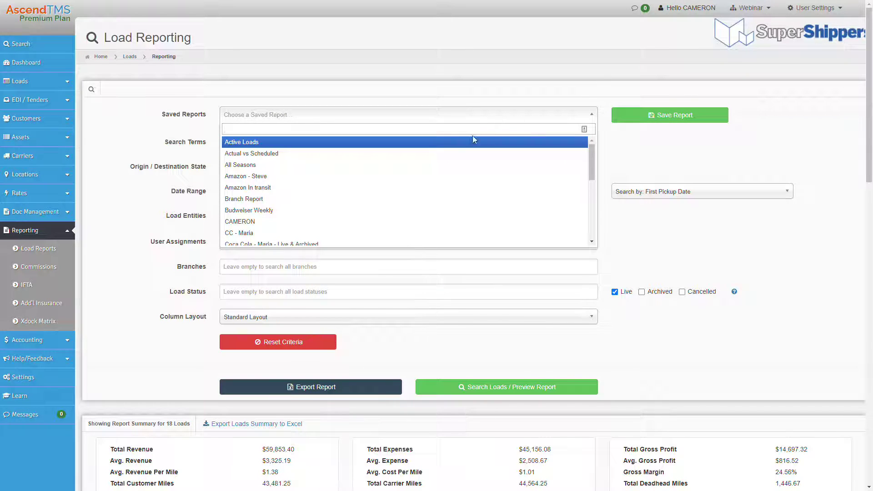
scroll(370, 180, "down", 1)
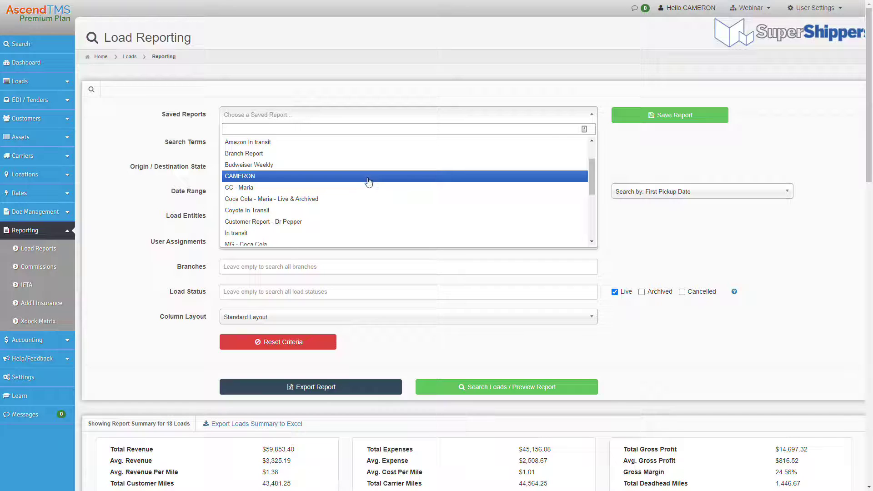
left_click(306, 221)
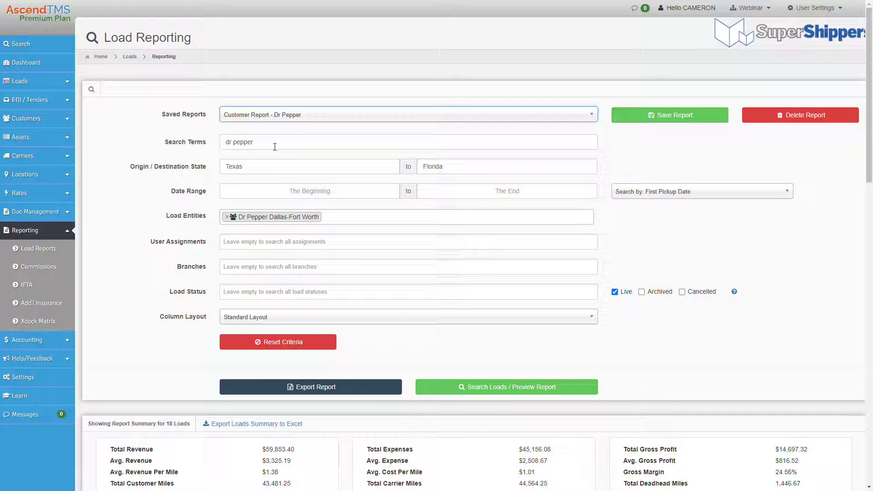
left_click(568, 386)
scroll(568, 382, "down", 3)
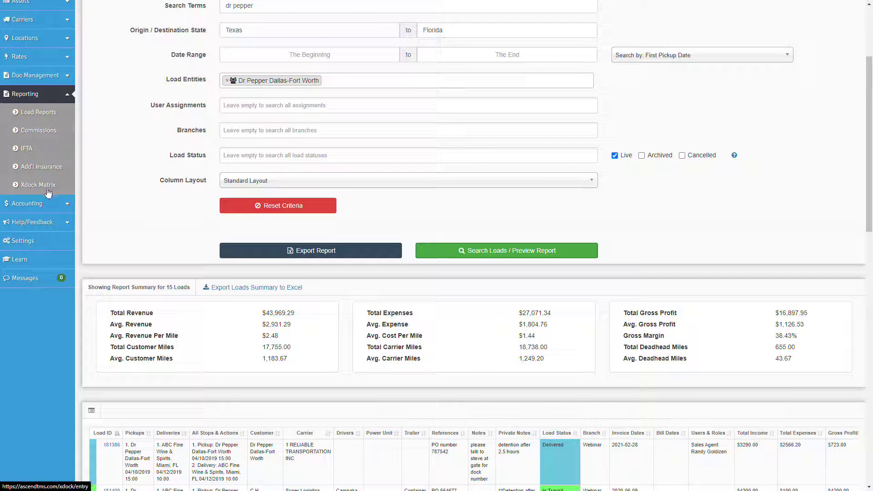
- Open the AR/AP report and review the accounts receivable and accounts payable aging
left_click(40, 204)
left_click(45, 221)
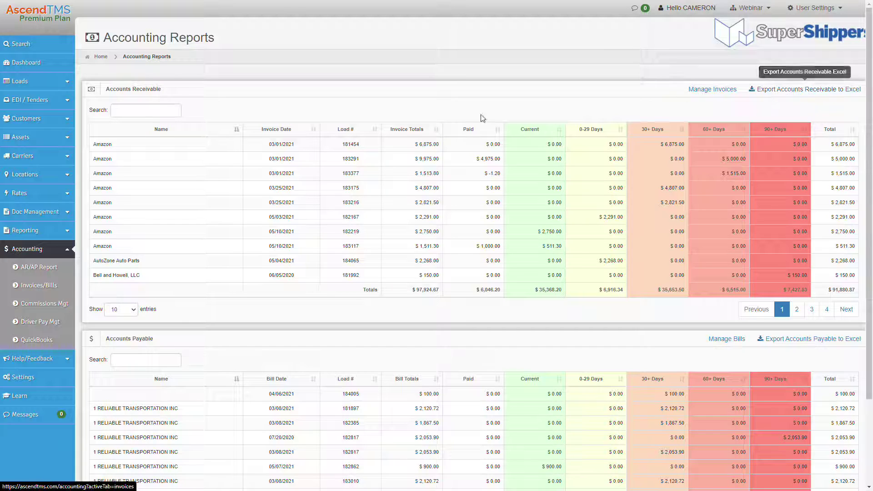
- Select the first four invoices in the invoice list and open the Email Invoice Wizard for them
left_click(50, 285)
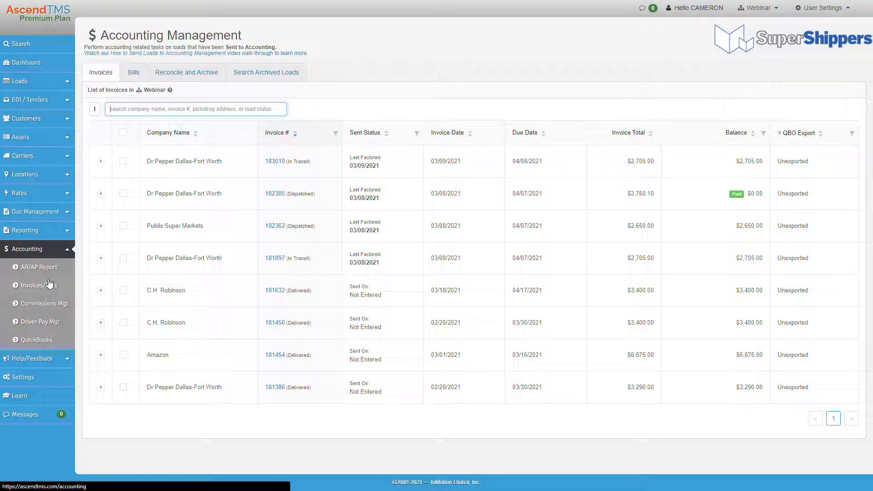
left_click(127, 172)
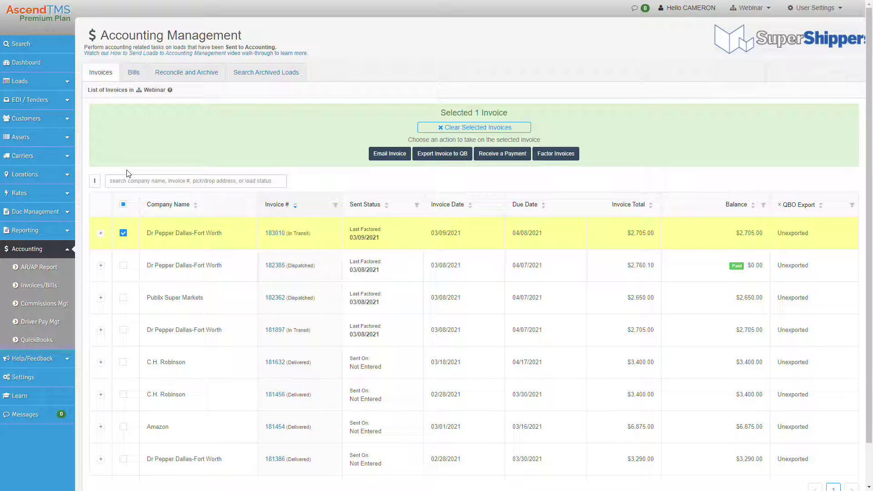
left_click(124, 266)
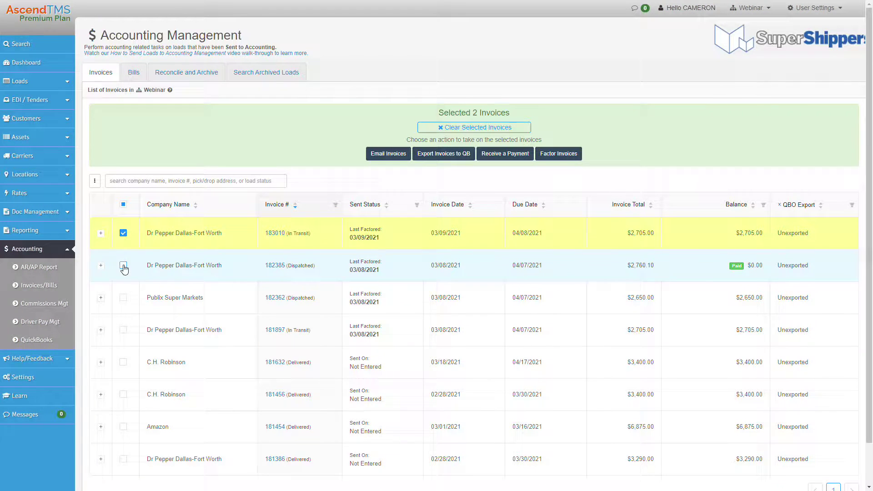
left_click(123, 298)
left_click(123, 331)
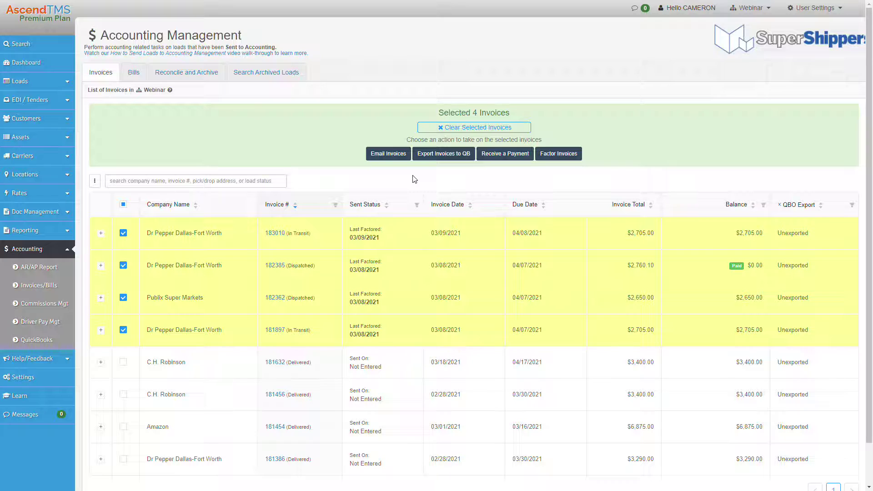
left_click(392, 156)
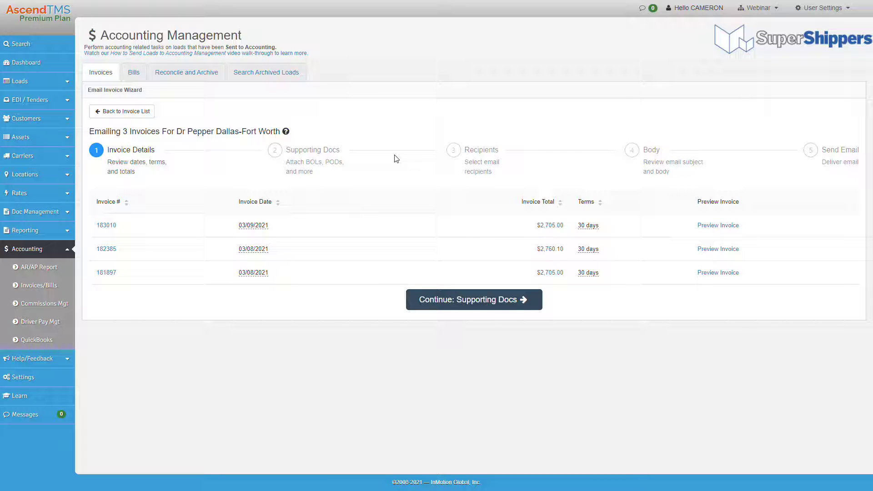
- View the list of bills and how many bills are recorded for each load
left_click(130, 71)
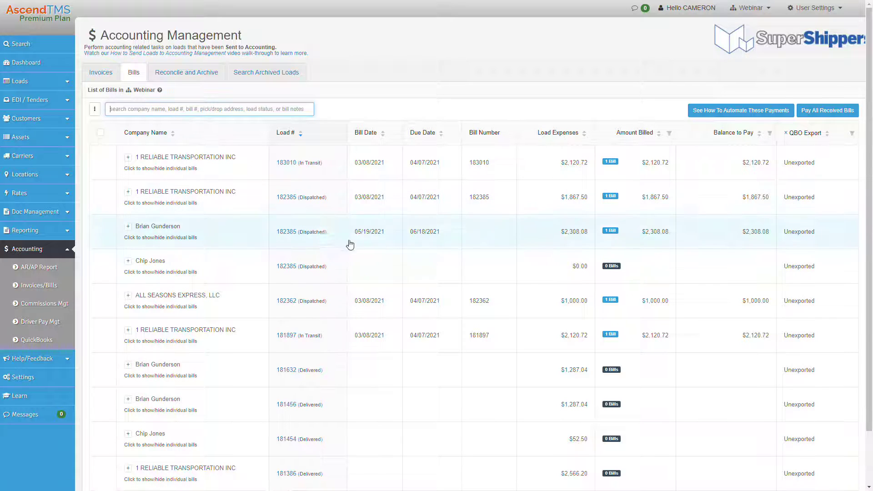
mouse_move(619, 269)
- Open the company dropdown list editor from the settings, view the editable lists, and return to Settings
left_click(46, 377)
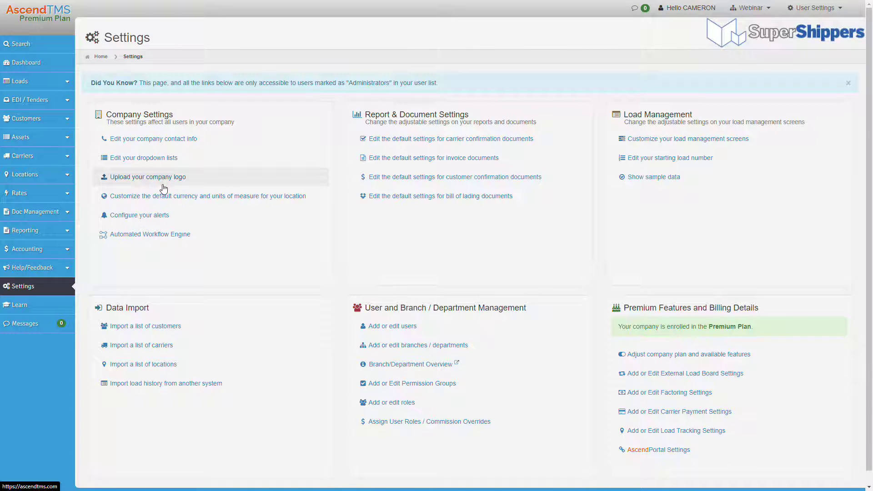
left_click(159, 158)
left_click(193, 110)
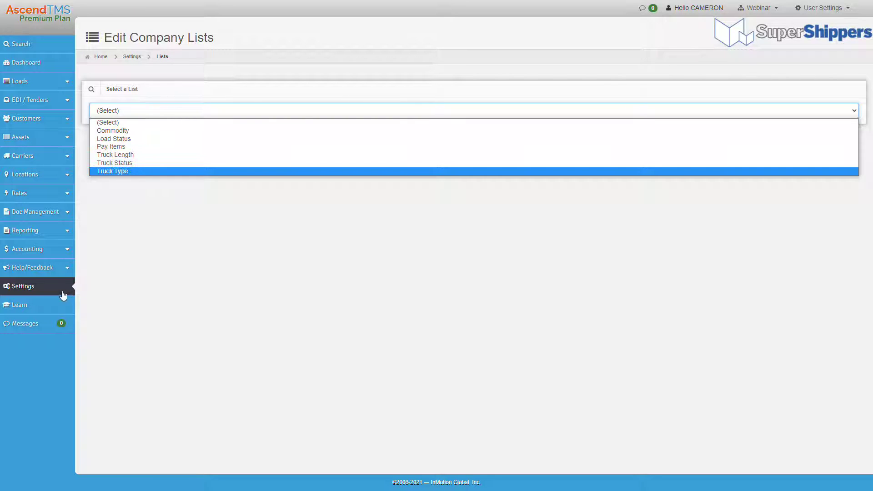
left_click(63, 294)
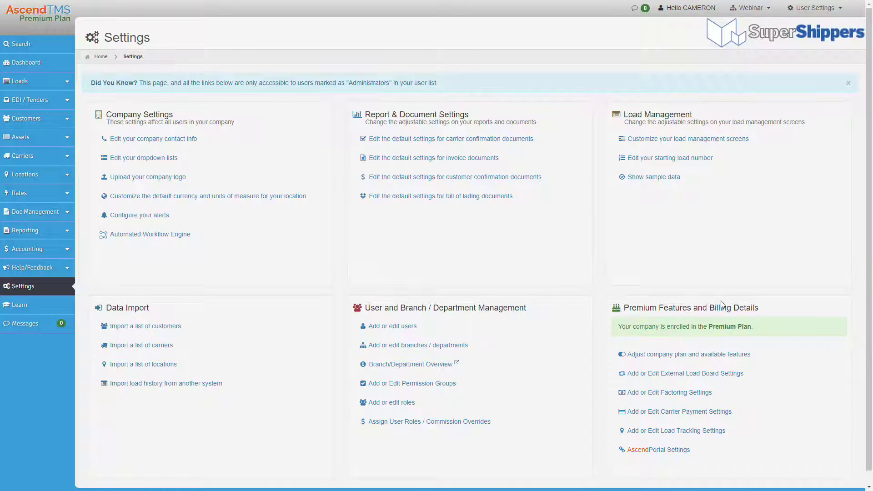
- Open the permission groups, examine the permissions from loads through accounting for each group, and return to Settings
scroll(712, 303, "down", 1)
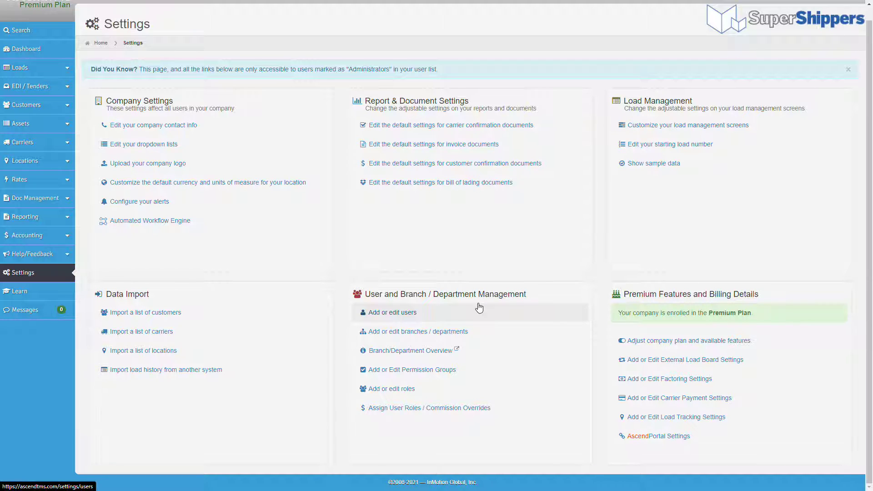
left_click(439, 371)
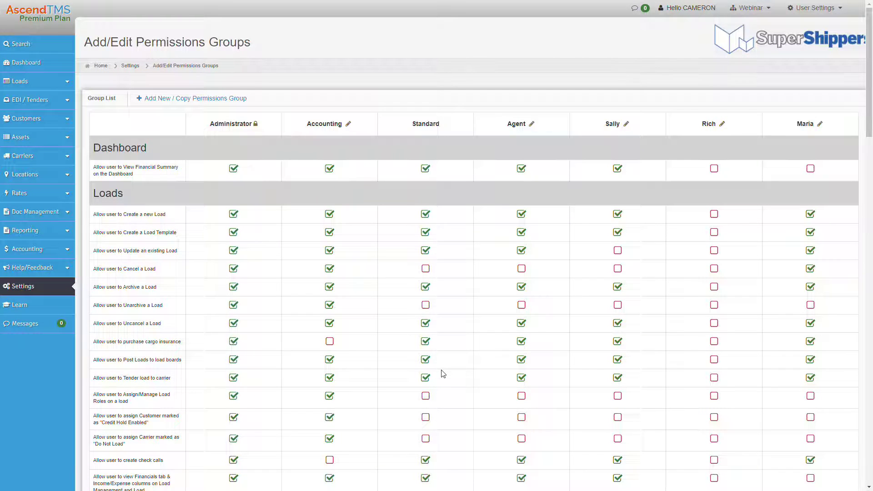
scroll(446, 379, "down", 1)
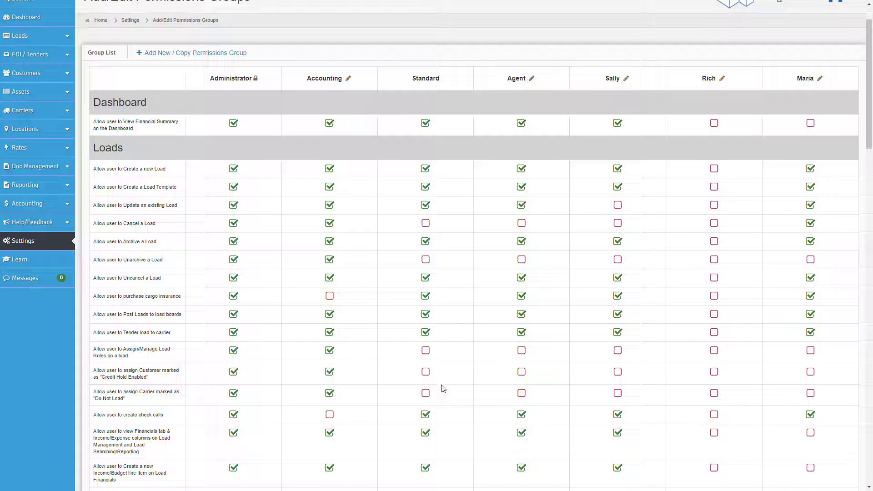
scroll(444, 390, "down", 14)
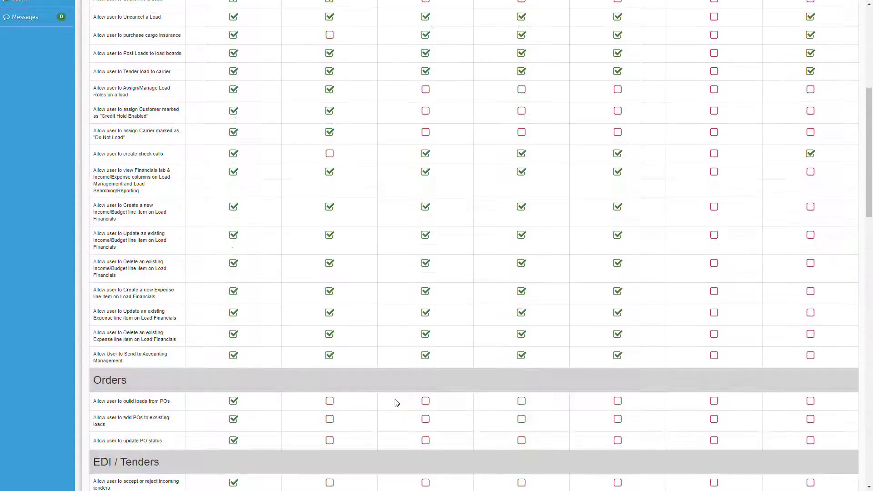
scroll(394, 410, "down", 14)
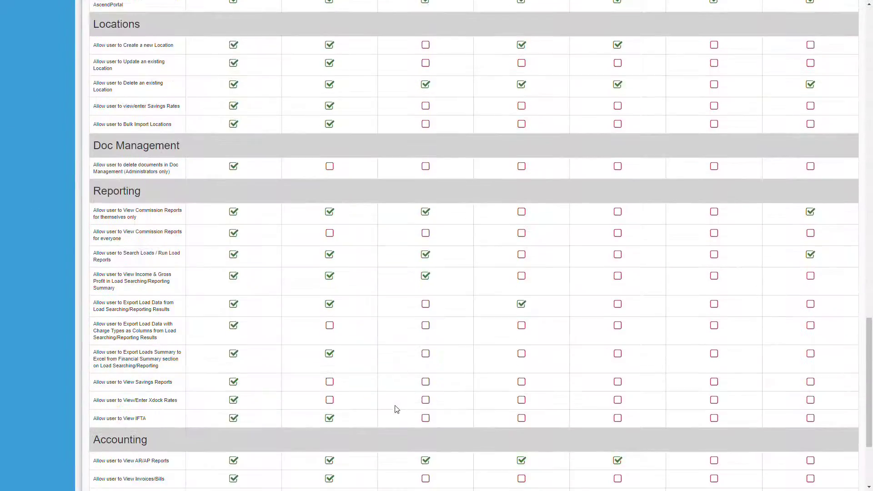
scroll(397, 410, "up", 15)
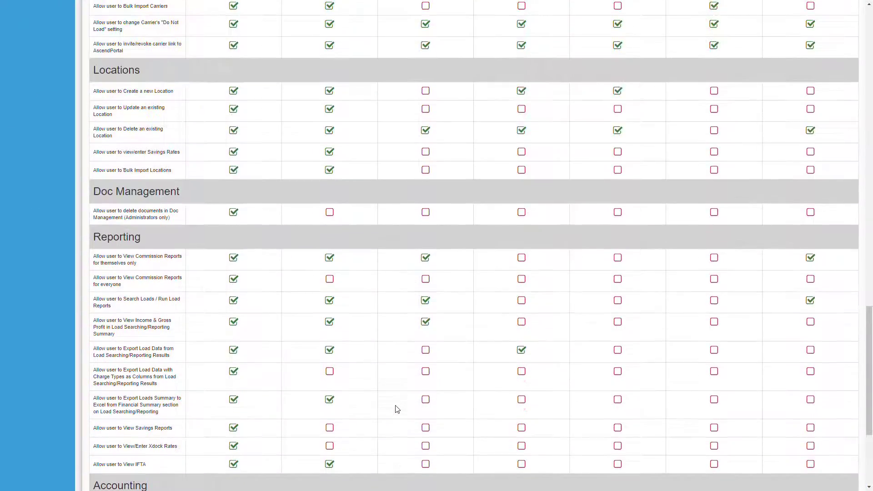
scroll(396, 406, "up", 10)
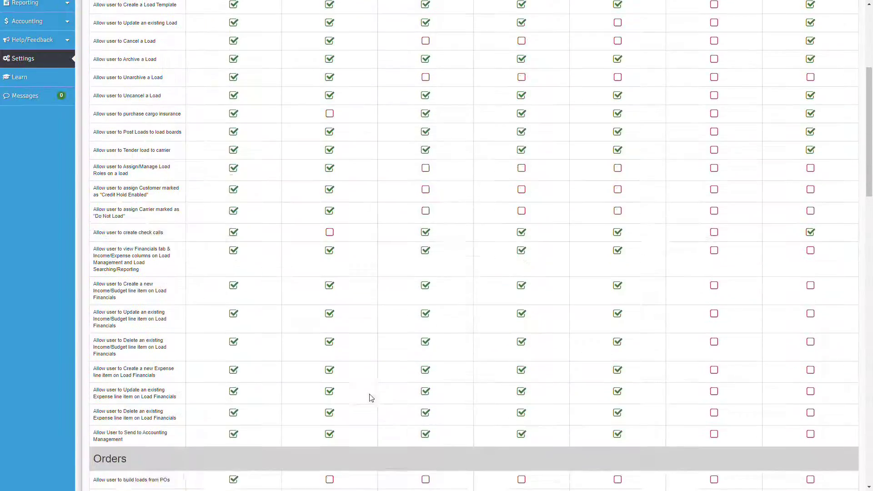
scroll(632, 406, "down", 20)
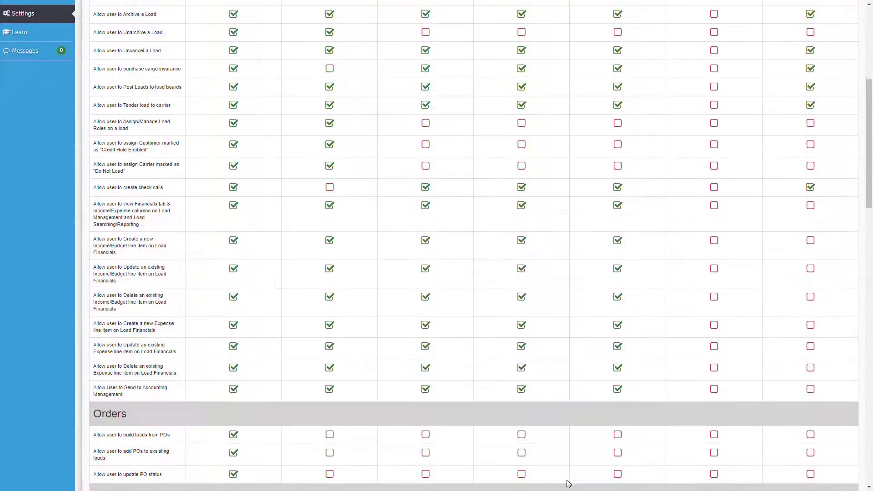
scroll(377, 449, "up", 20)
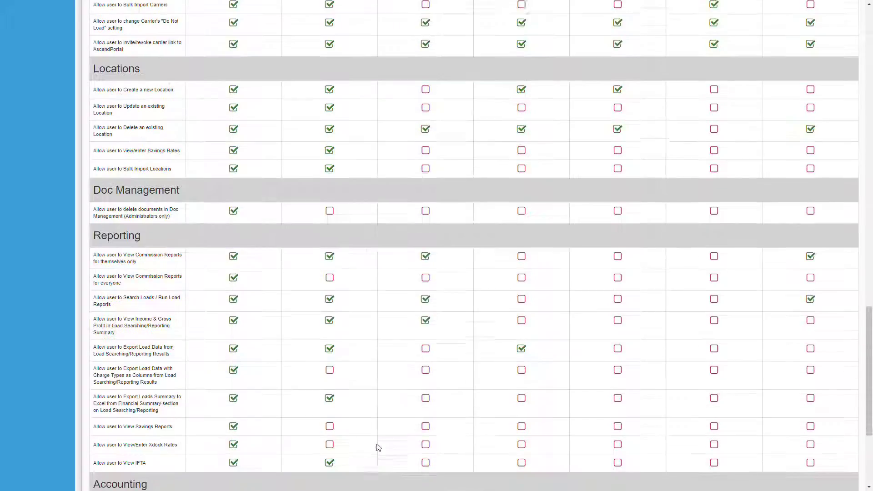
scroll(379, 446, "up", 3)
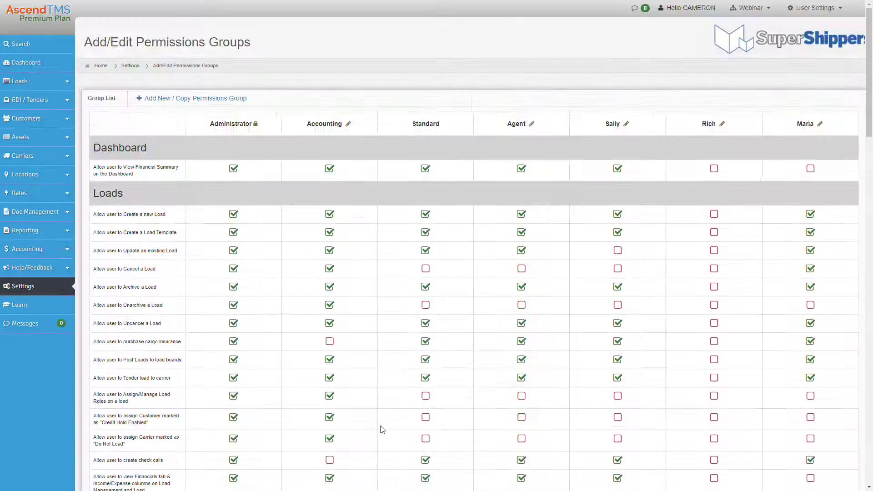
left_click(50, 291)
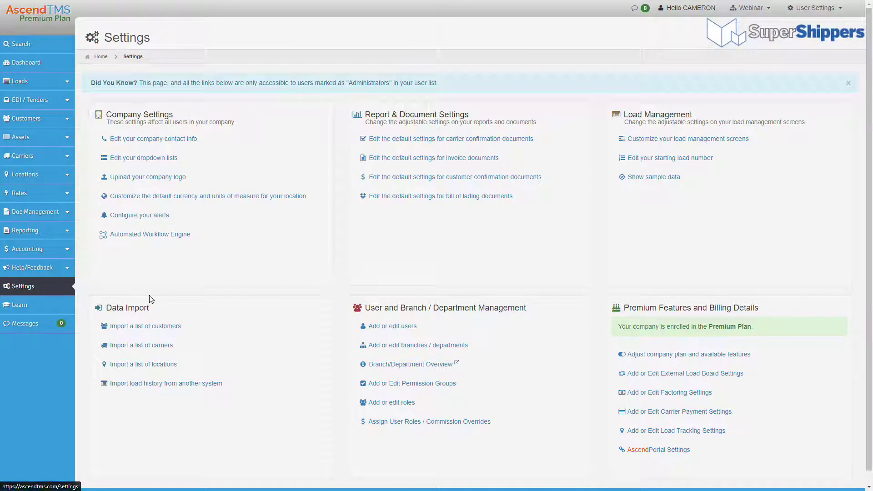